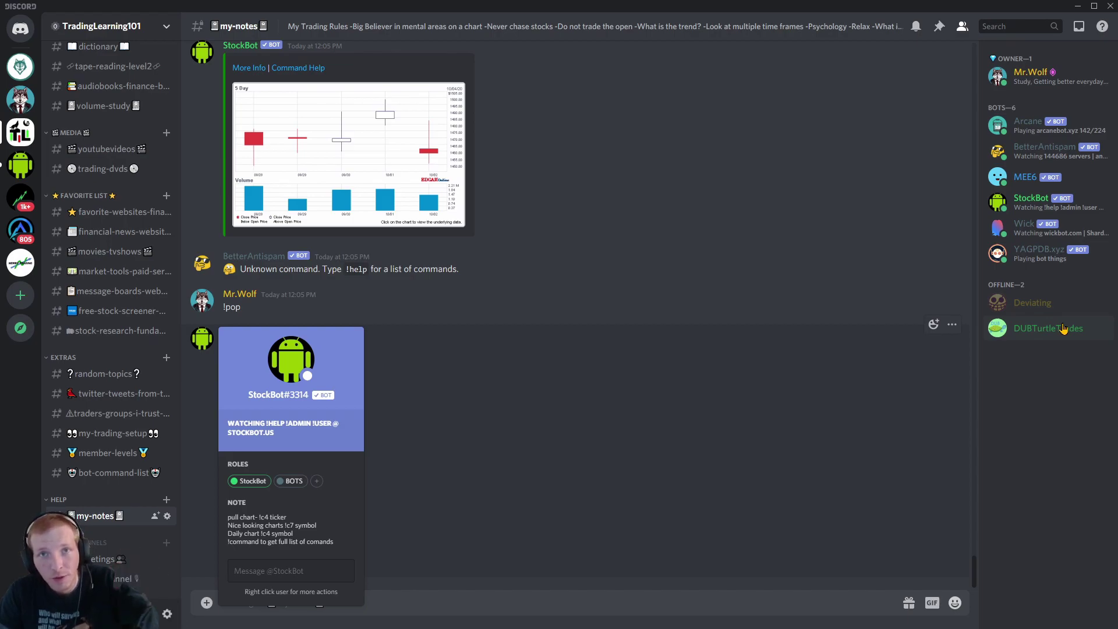
- Close the profile card and open StockBot's full profile listing its four mutual servers
click(21, 136)
scroll(95, 402, up, 10)
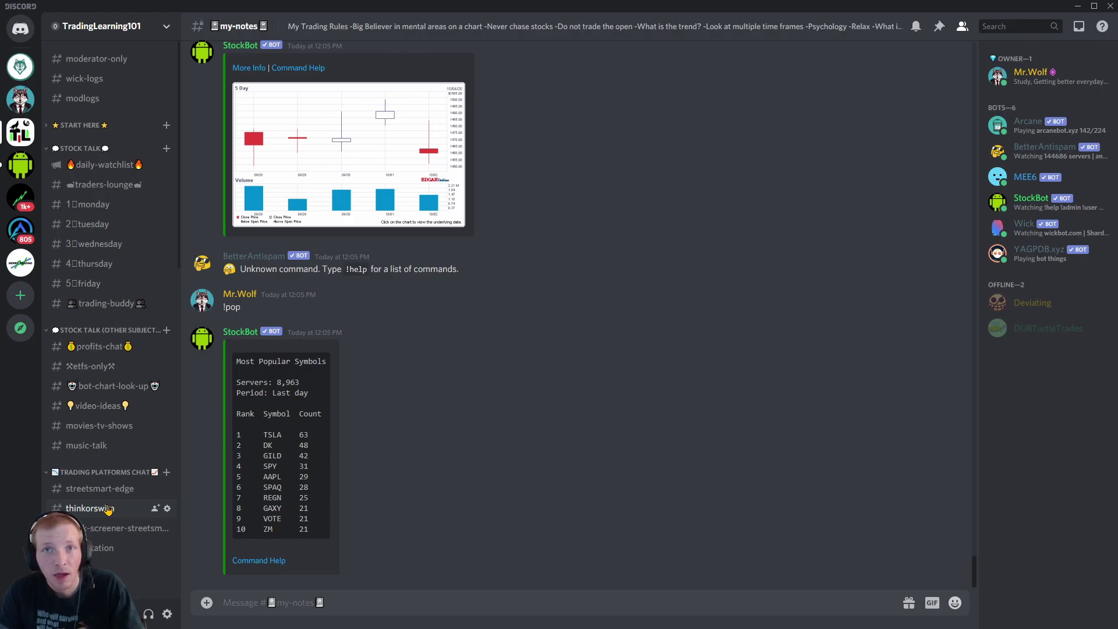
click(105, 185)
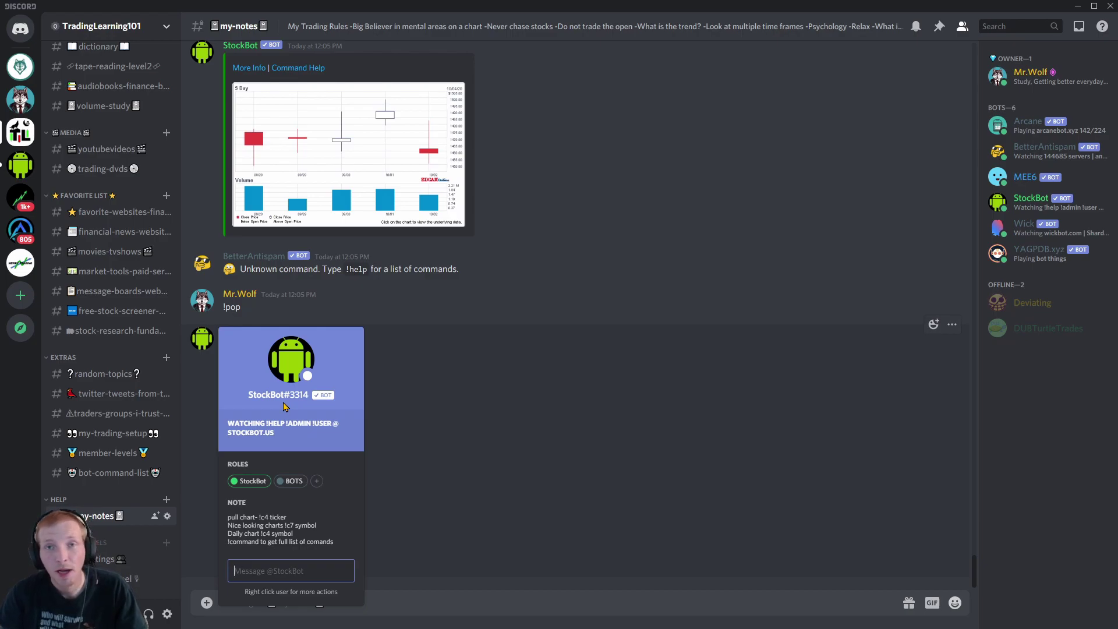
click(299, 365)
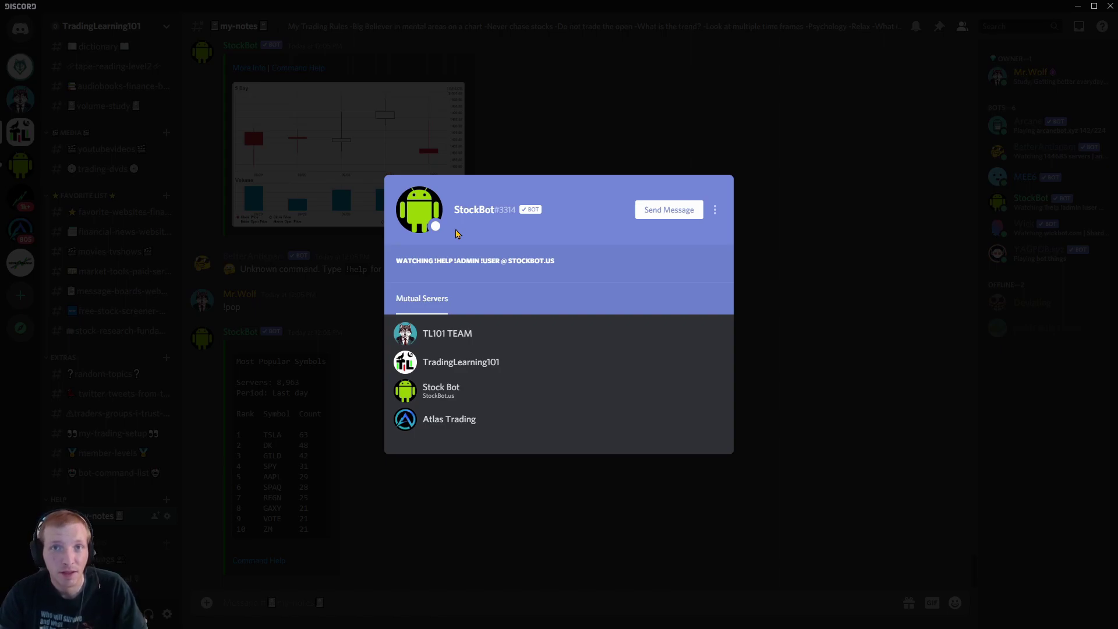
- Scroll through the stockbot.us company info and financials commands, then return to Discord's my-notes channel
key(alt+Tab)
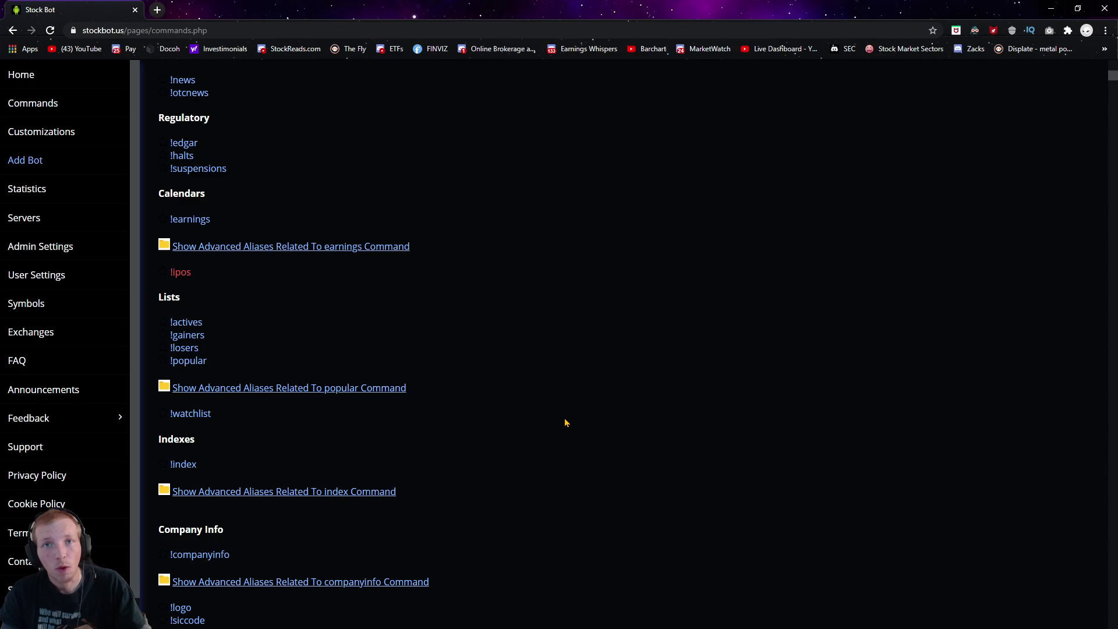
scroll(367, 392, up, 1)
scroll(366, 392, down, 5)
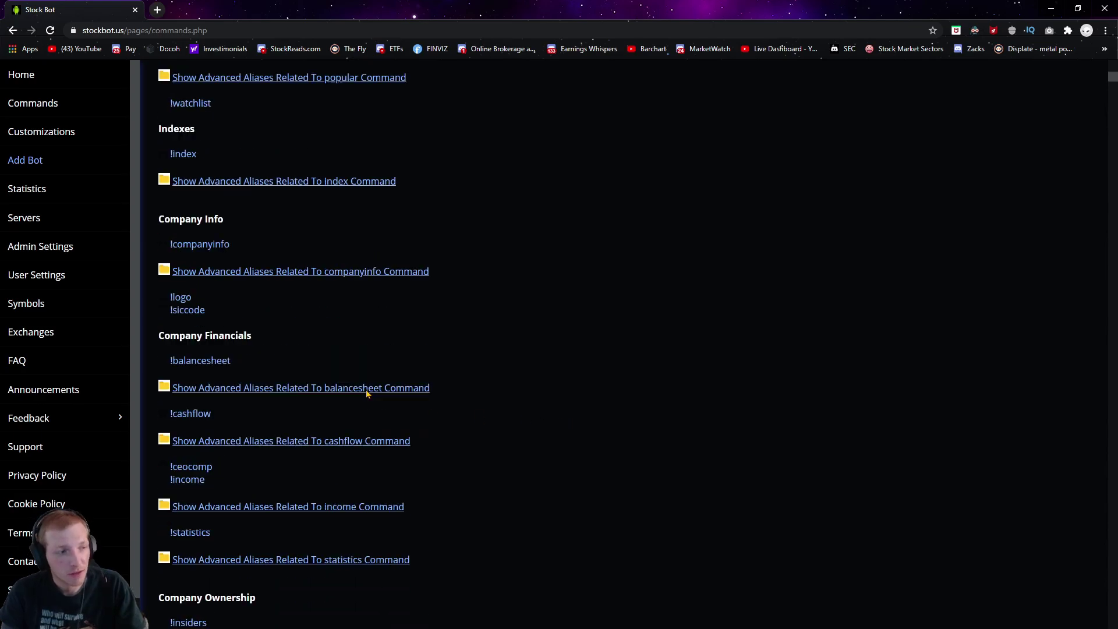
scroll(367, 393, down, 3)
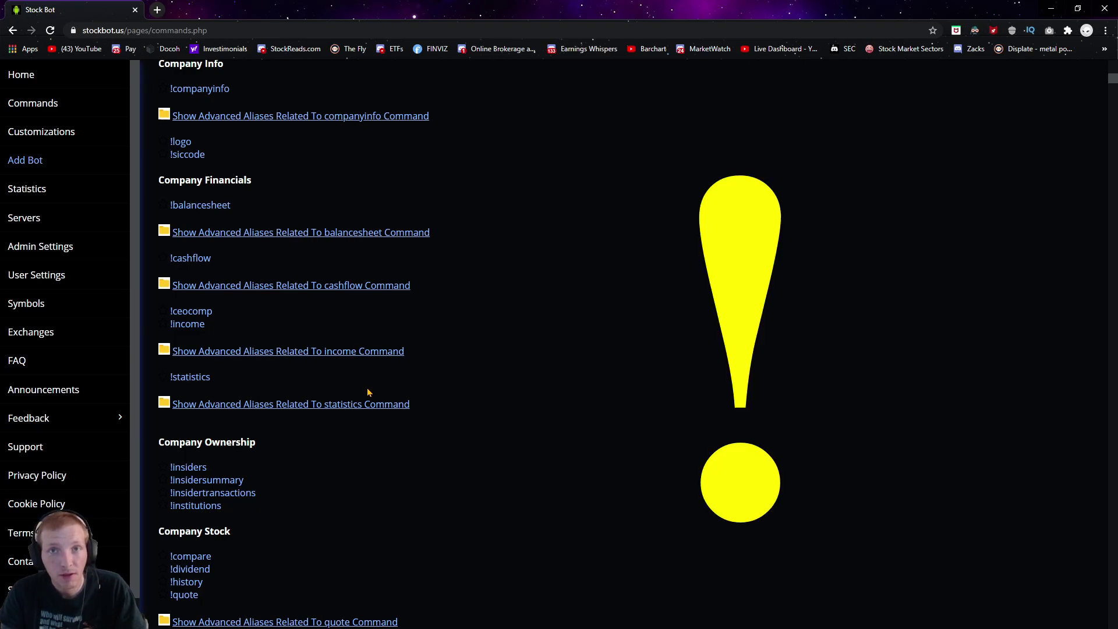
scroll(367, 392, up, 3)
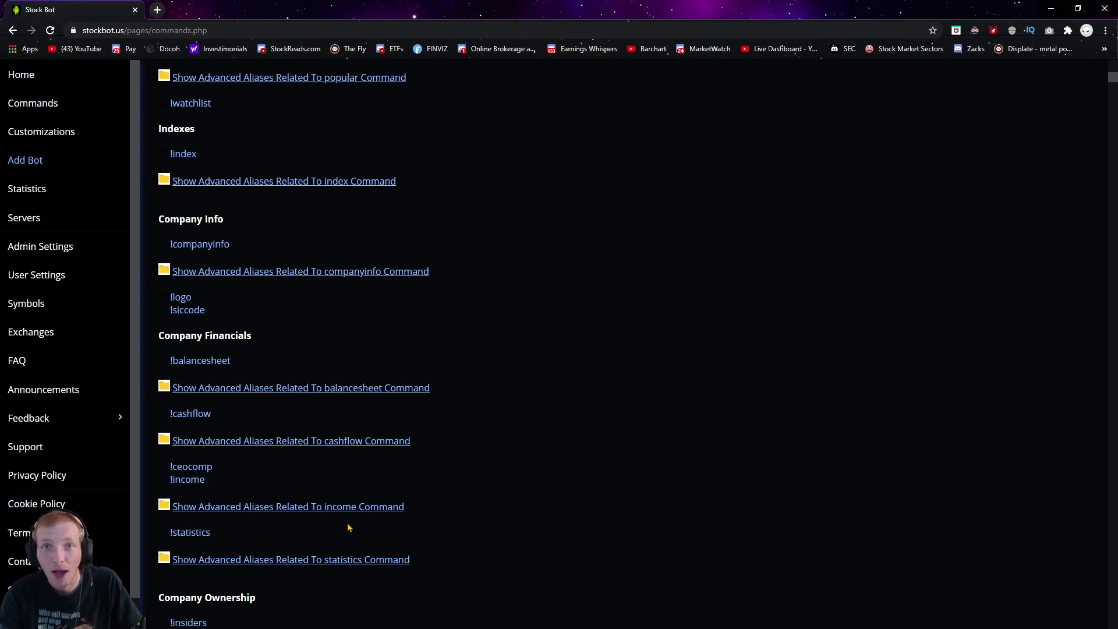
key(alt+Tab)
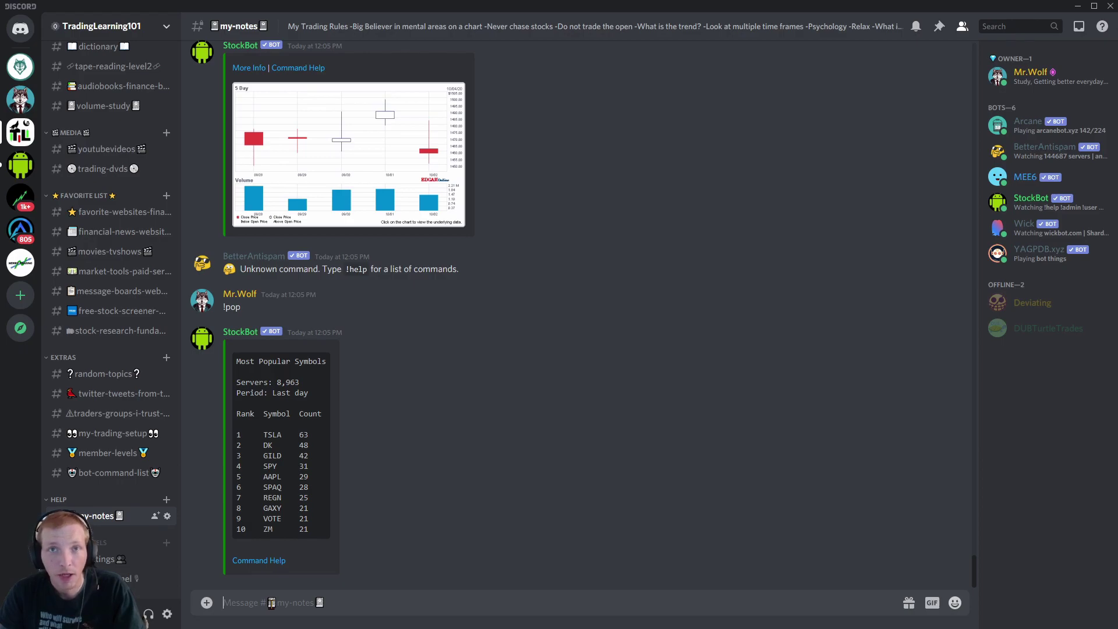
- Post the FB chart with !c FB, view it enlarged, then start the !c2 command
text(!)
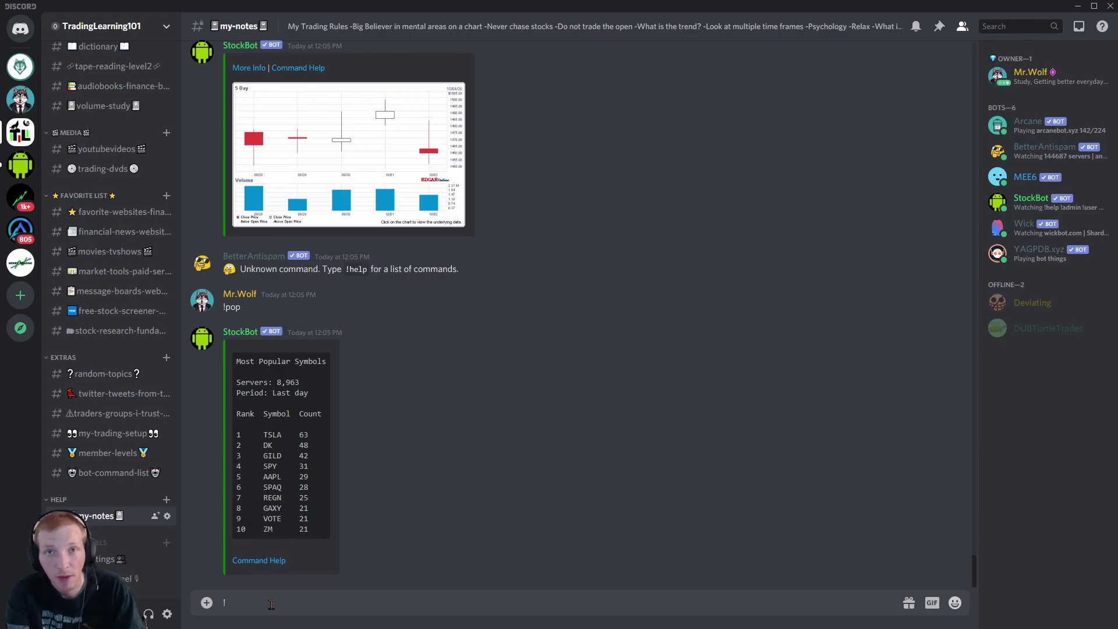
text(c)
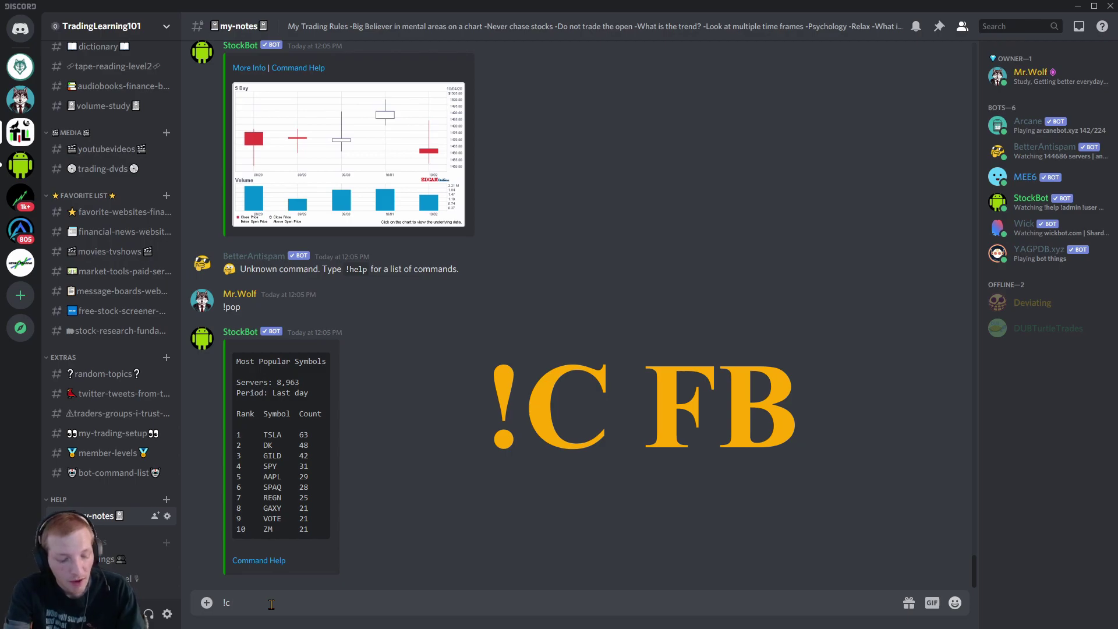
text(FB)
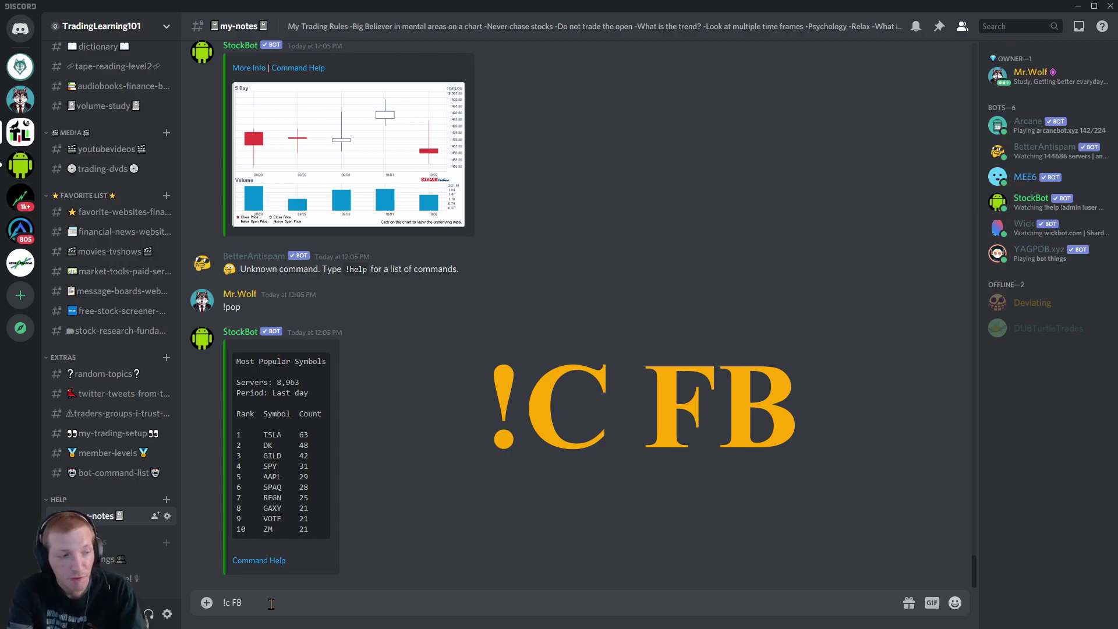
key(Return)
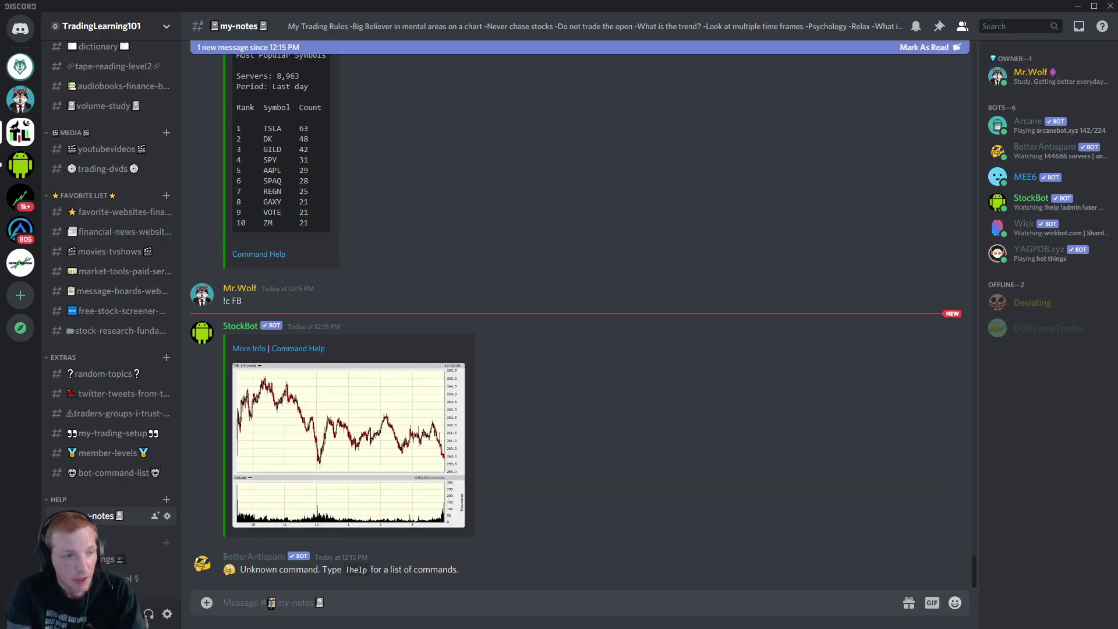
click(359, 463)
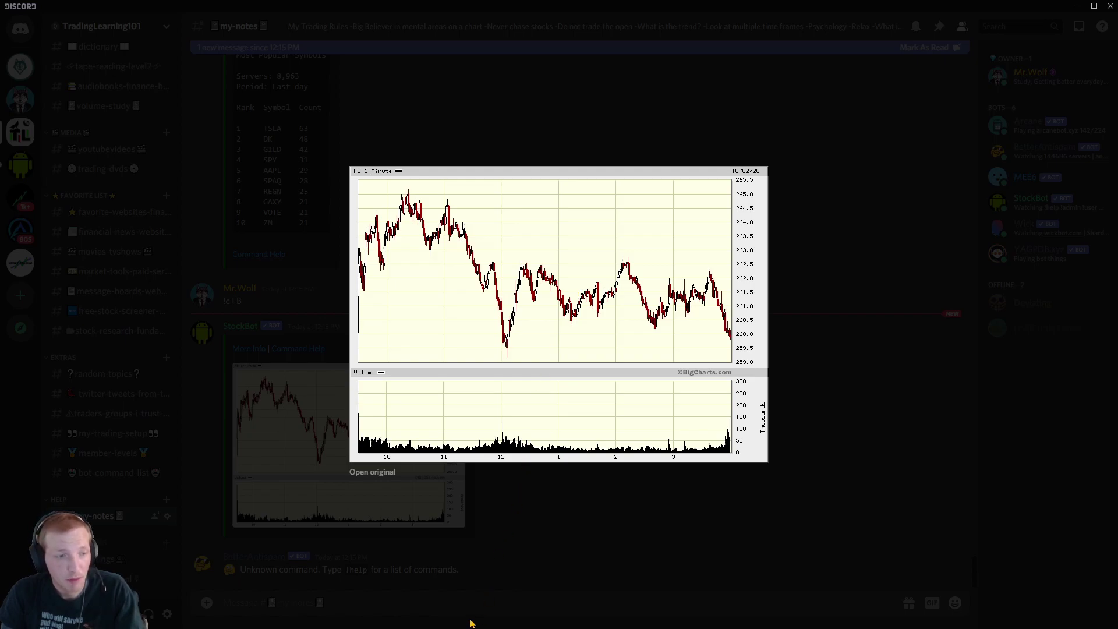
click(445, 607)
text(!)
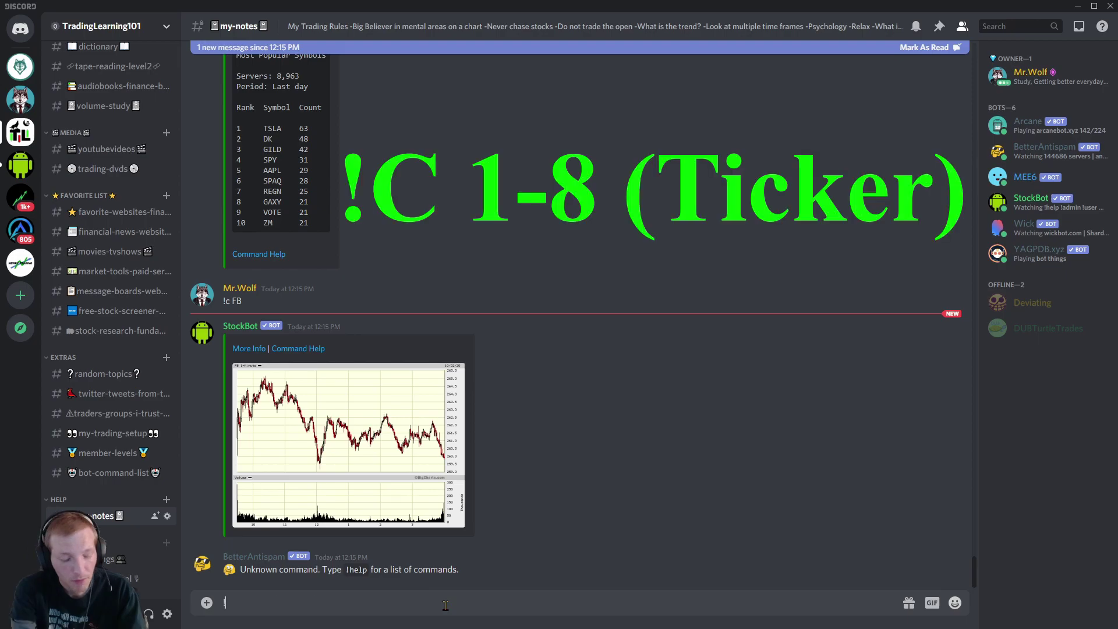
text(c)
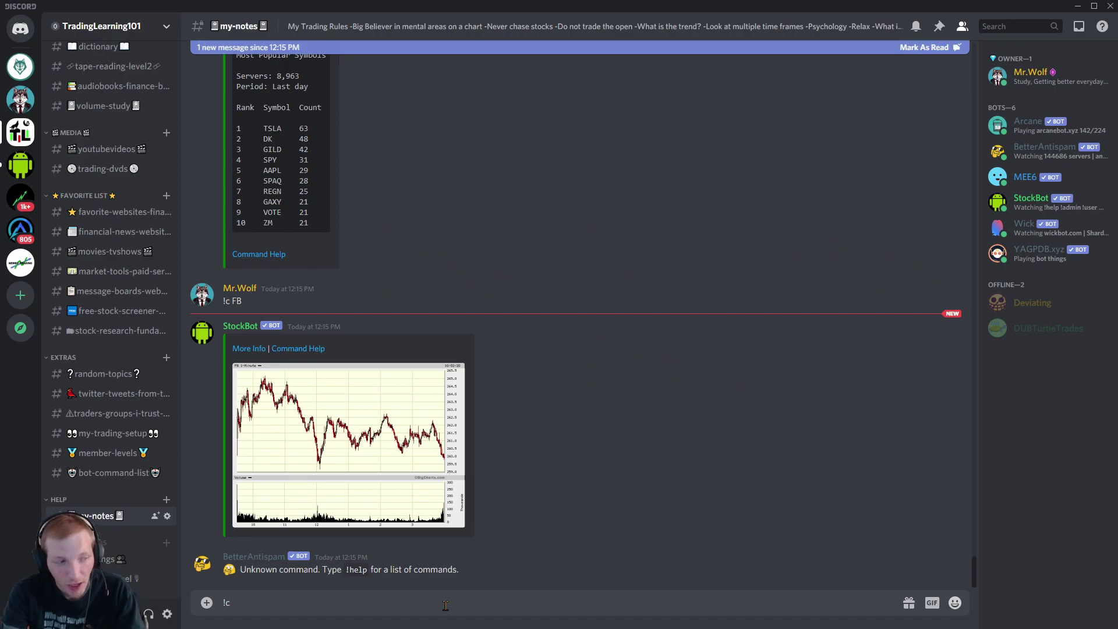
- Send !c2 fb and !c3 fb, previewing each returned FB chart enlarged
text(2 fb)
key(Return)
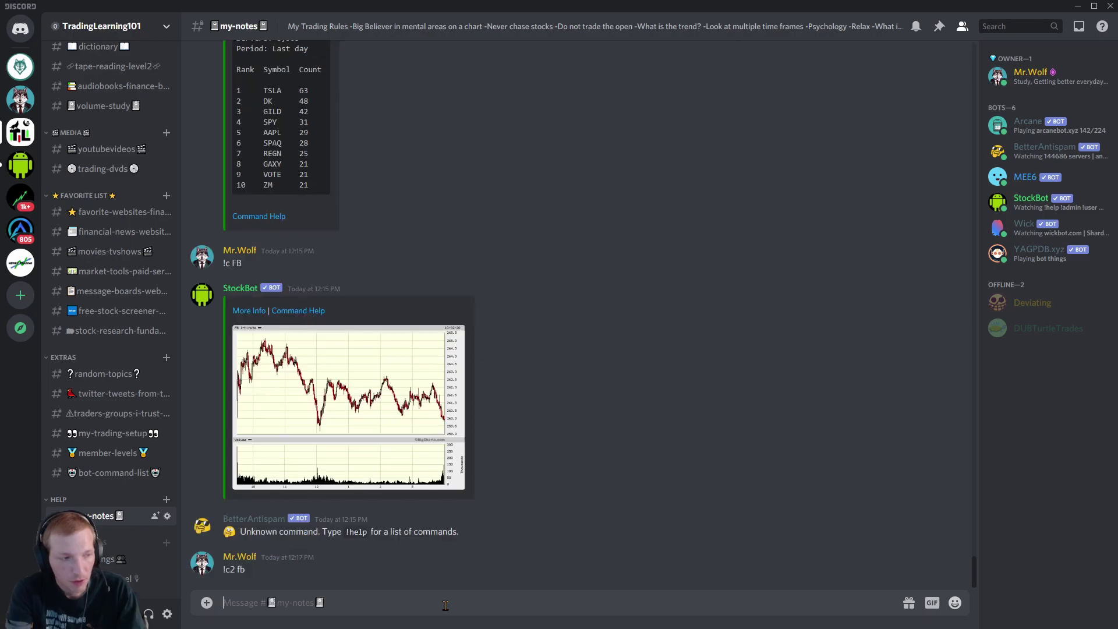
click(401, 540)
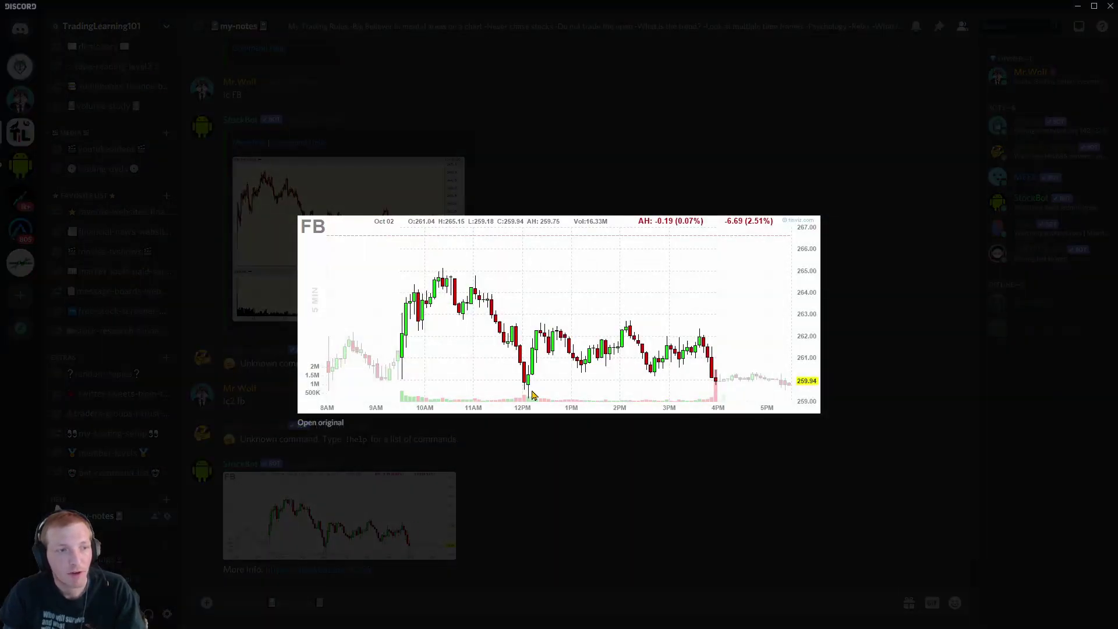
click(386, 605)
text(!c)
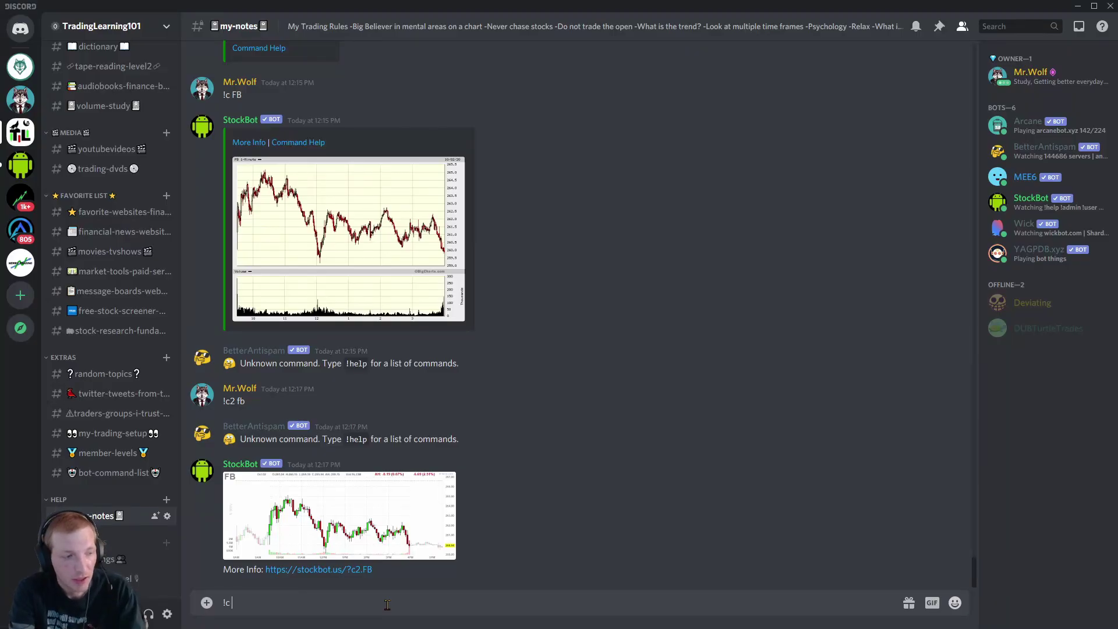
text(3 fb)
key(Return)
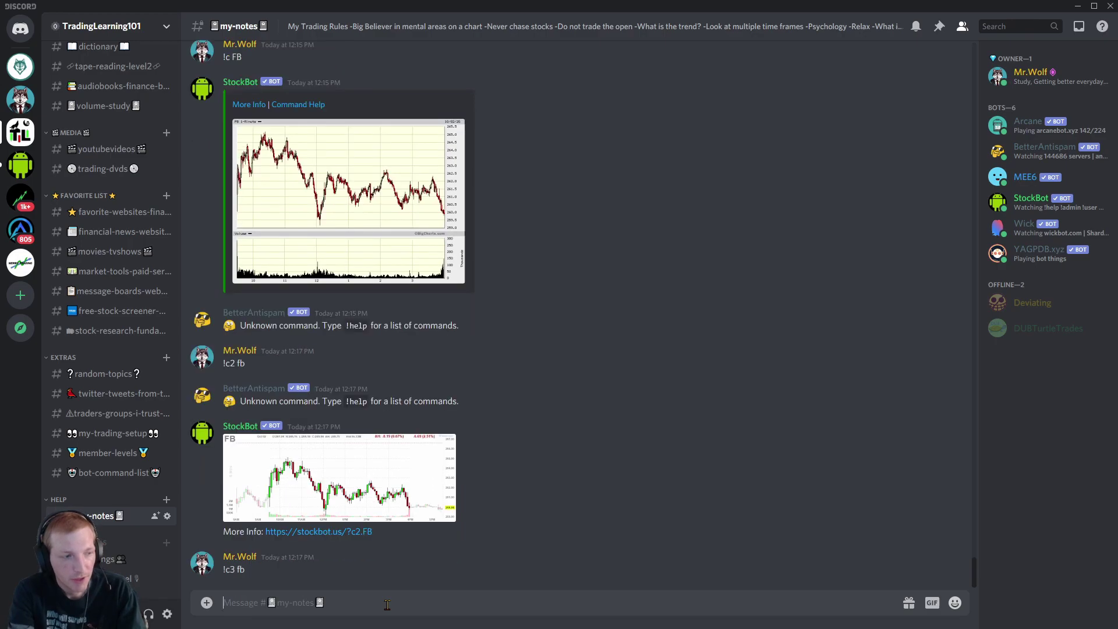
click(344, 478)
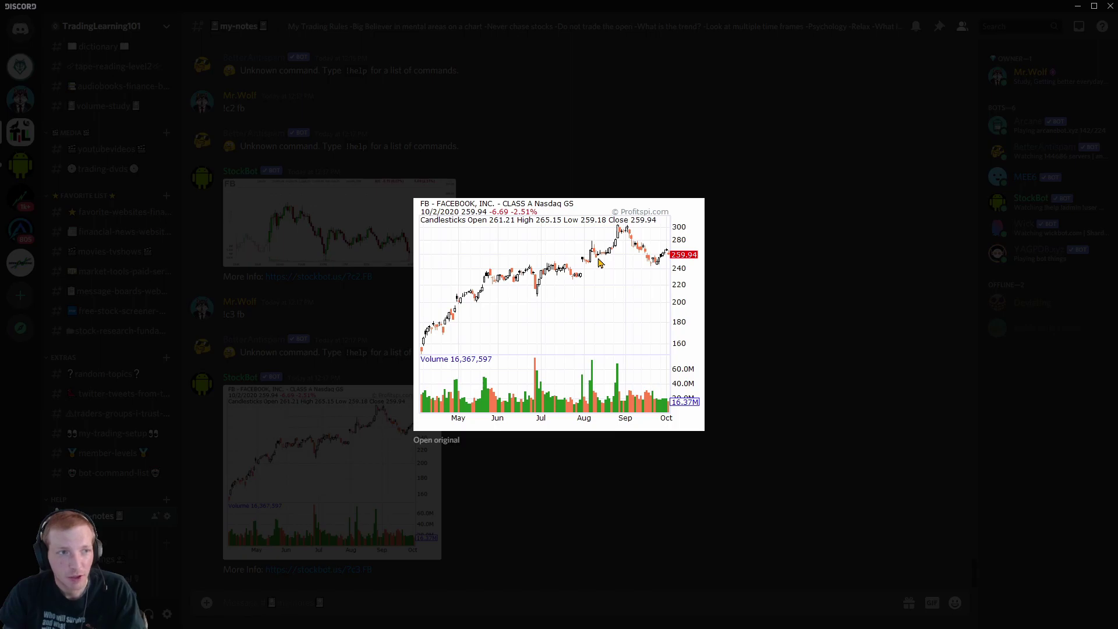
click(280, 603)
- Send !c4 FB, preview the daily chart with indicators, then send !c5 FB and !c6 FB
text(!c4)
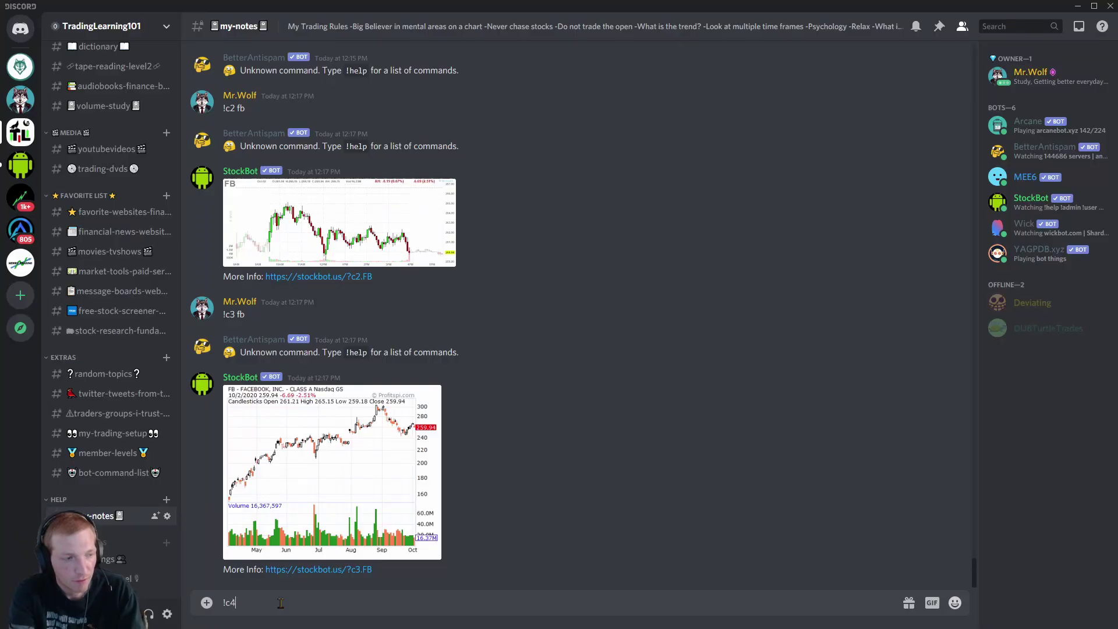
text( FB)
key(Return)
click(343, 442)
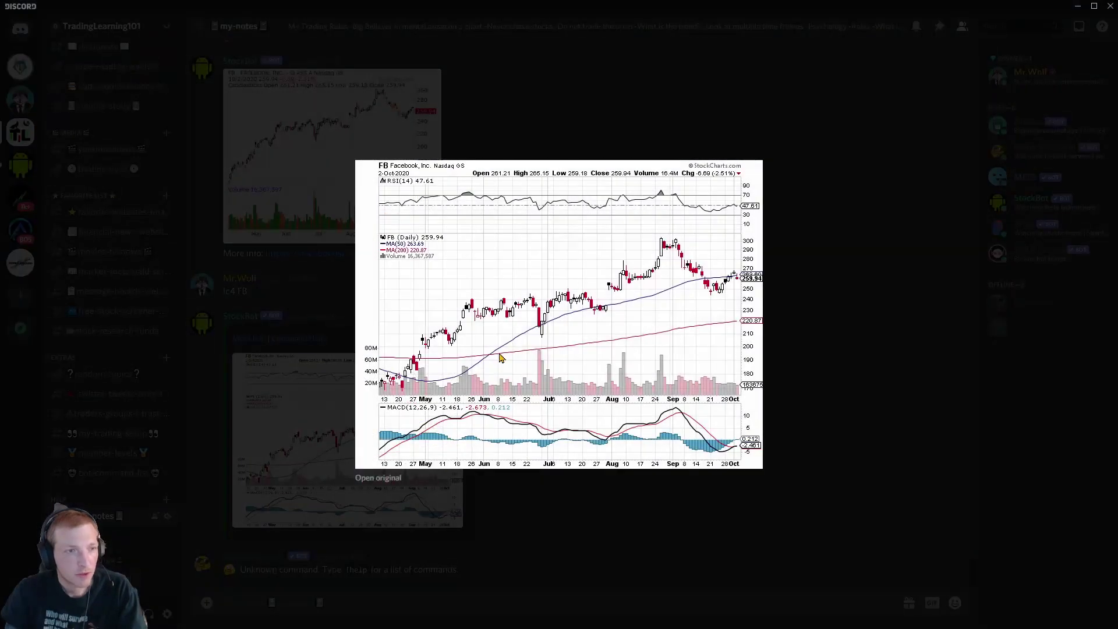
click(353, 606)
text(!c)
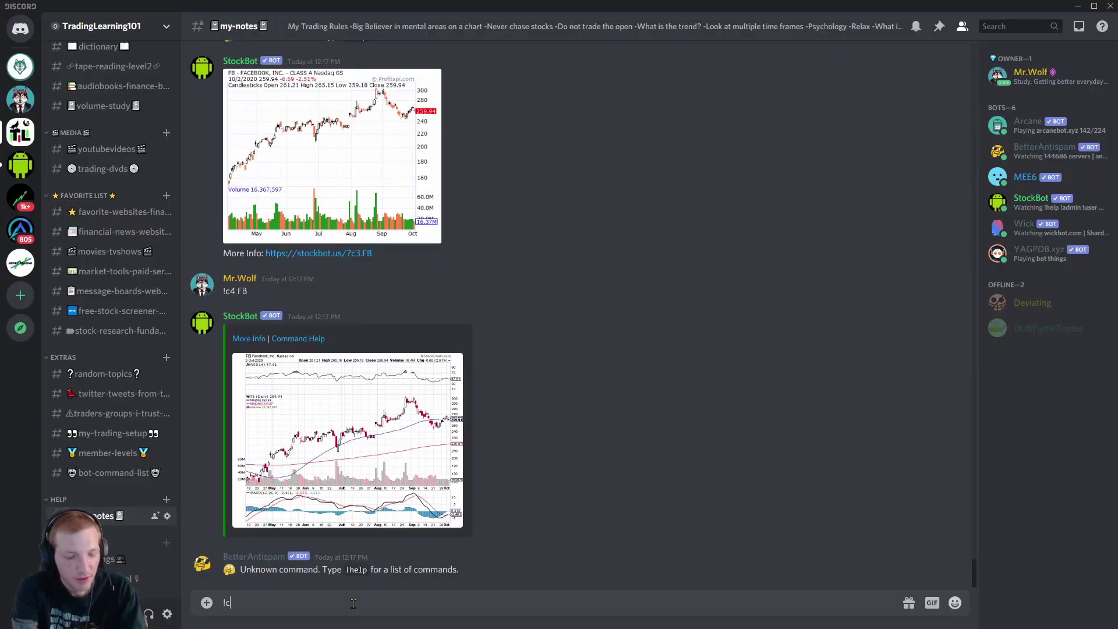
text(5 FB)
key(Return)
text(!)
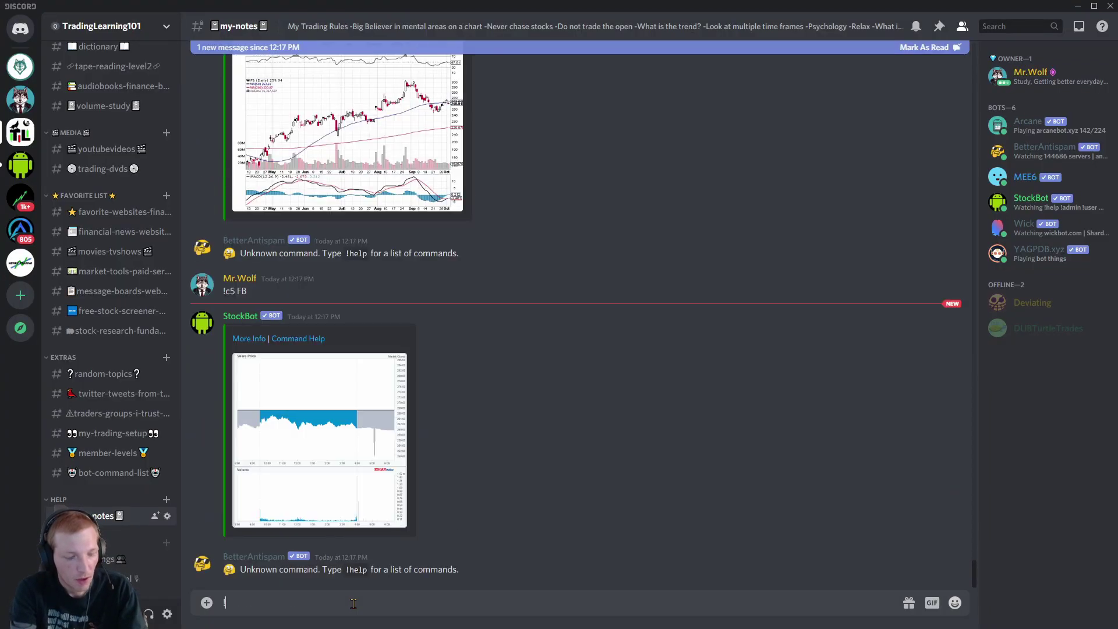
text(c6 FB)
key(Return)
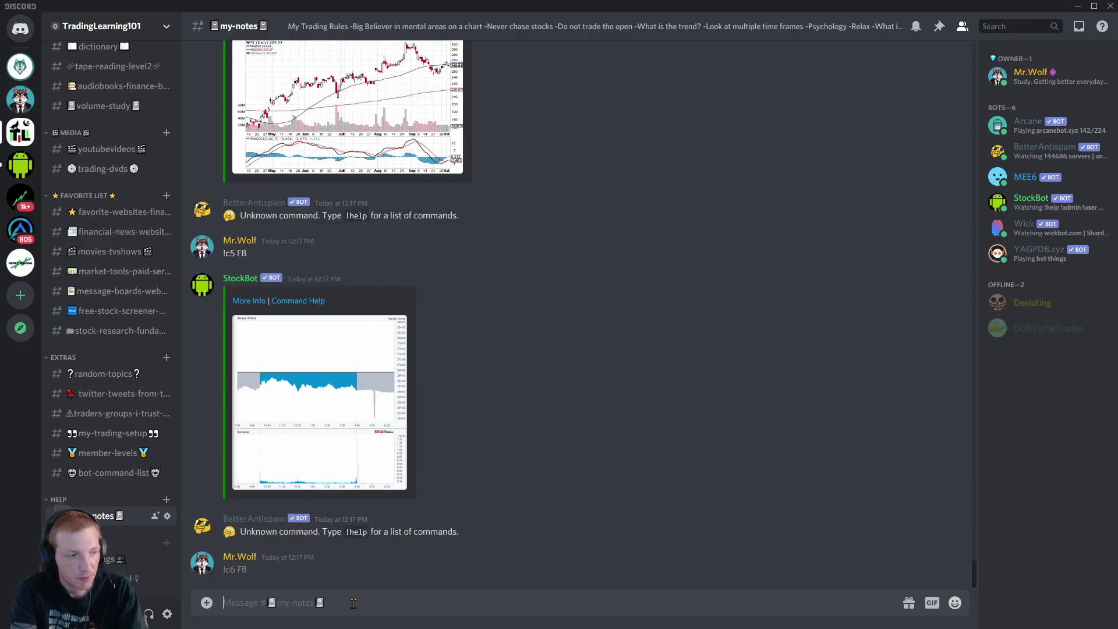
- Maximize the other window, then send !c7 FB and check StockBot's chart
key(alt+Tab)
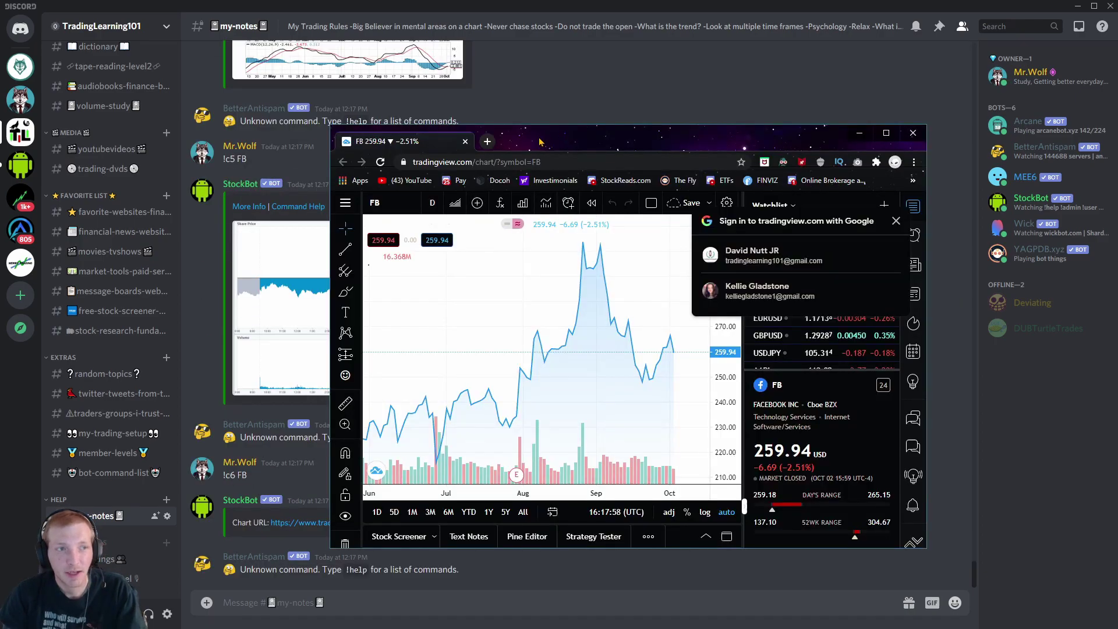
double_click(542, 142)
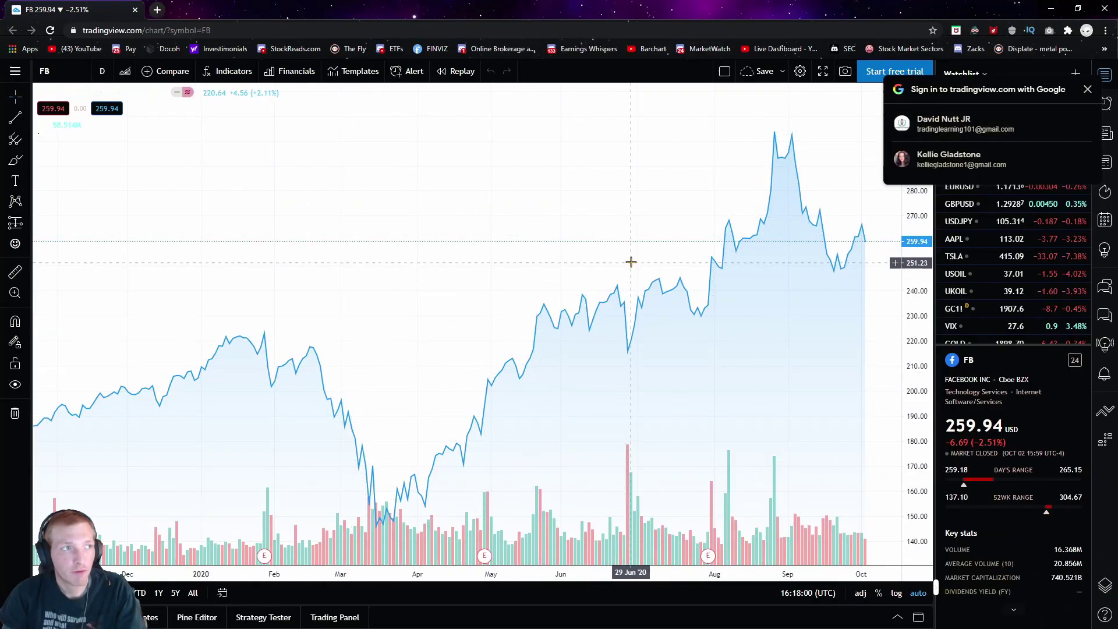
key(alt+Tab)
text(!)
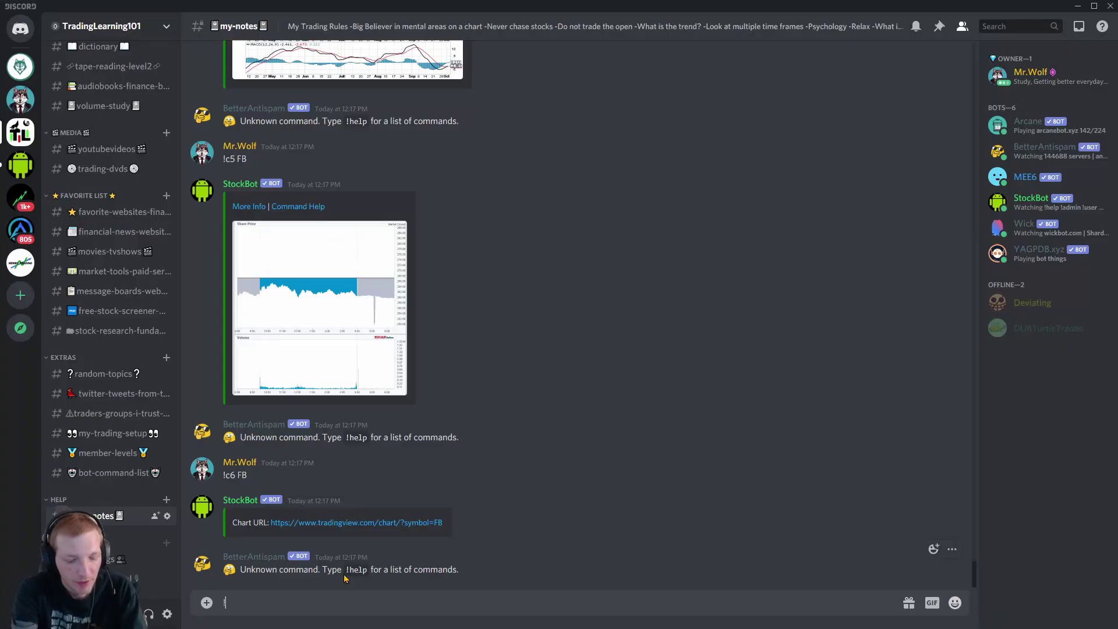
text(c7 FB)
key(Return)
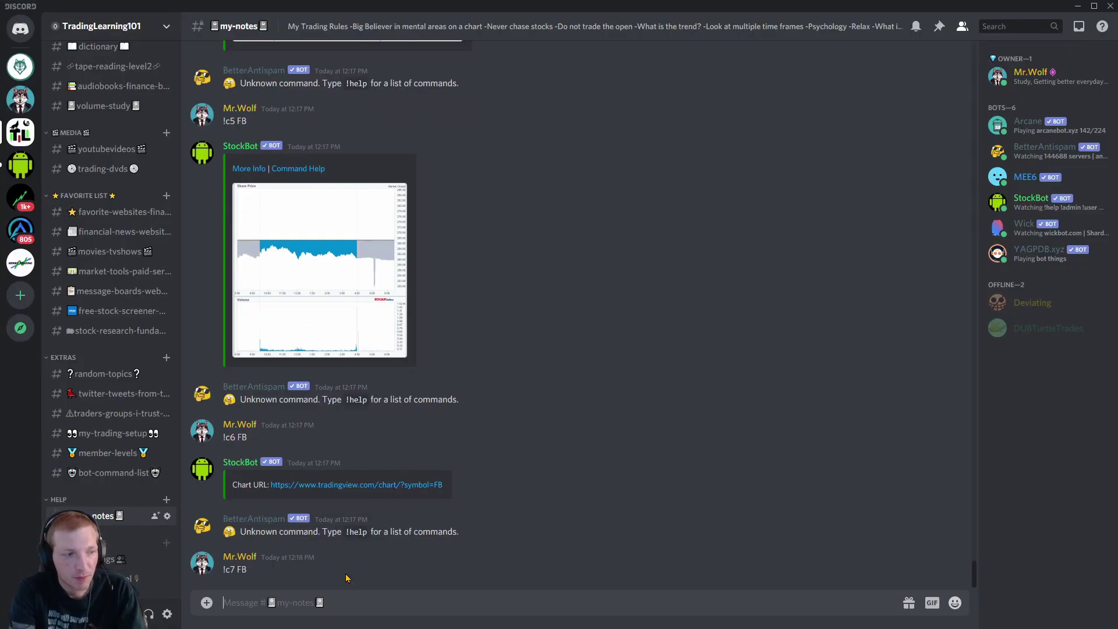
click(396, 524)
click(460, 573)
- Send !c8 FB and preview the five-day FB chart enlarged
text(!)
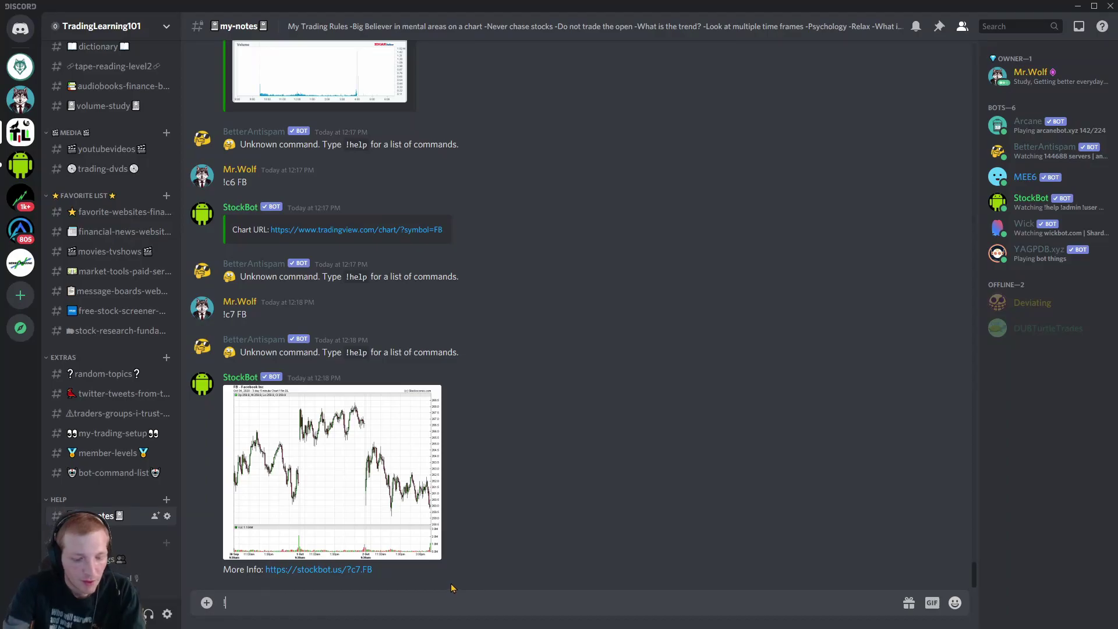
text(c8 FB)
key(Return)
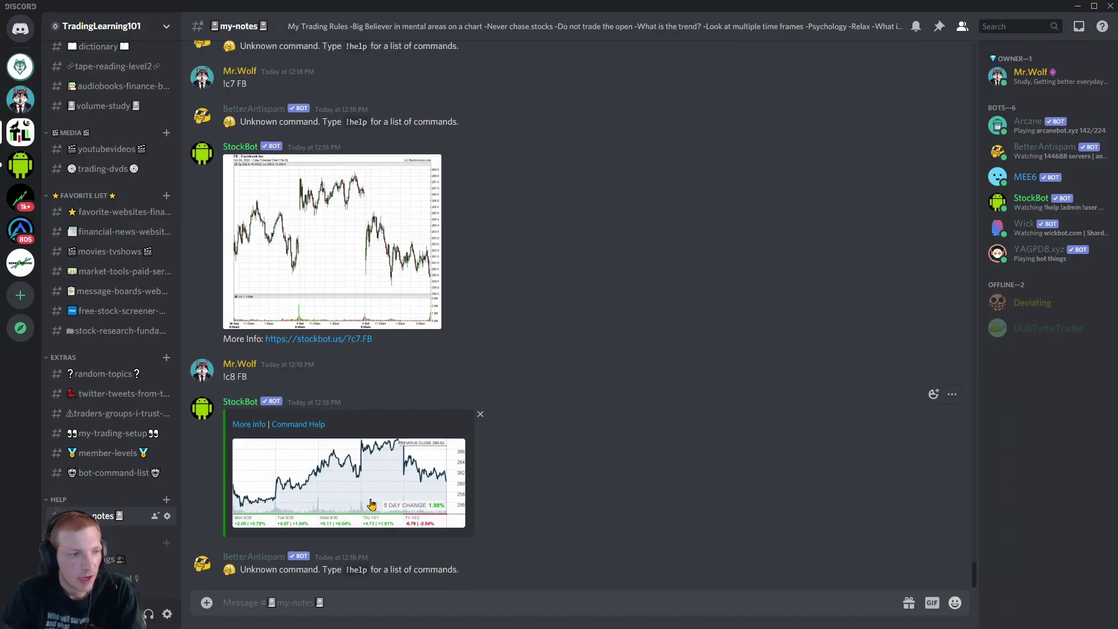
click(372, 504)
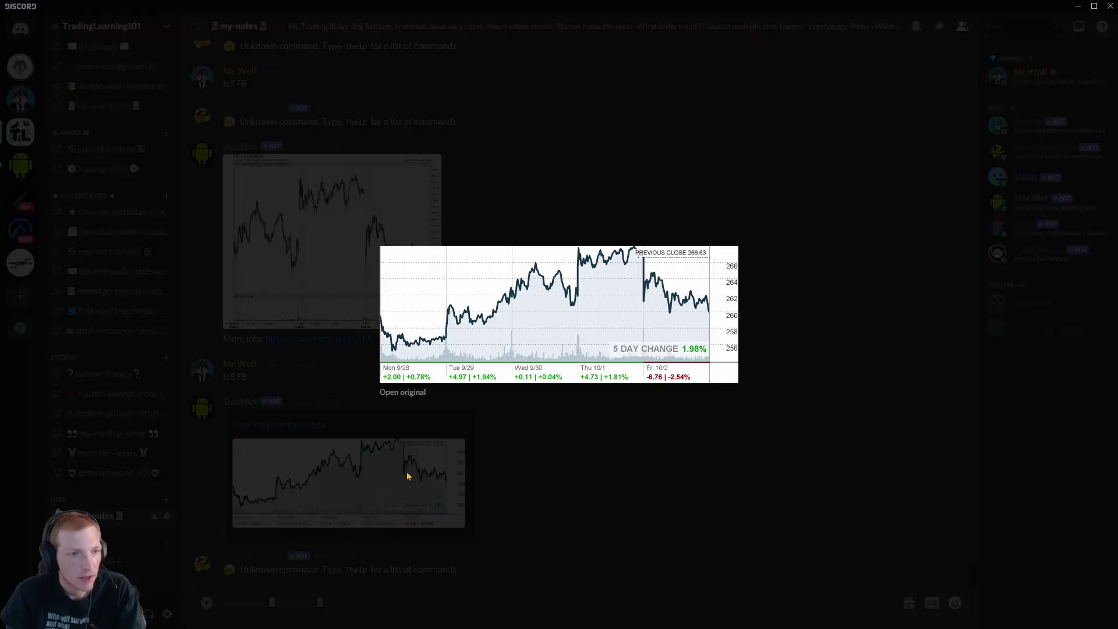
click(412, 600)
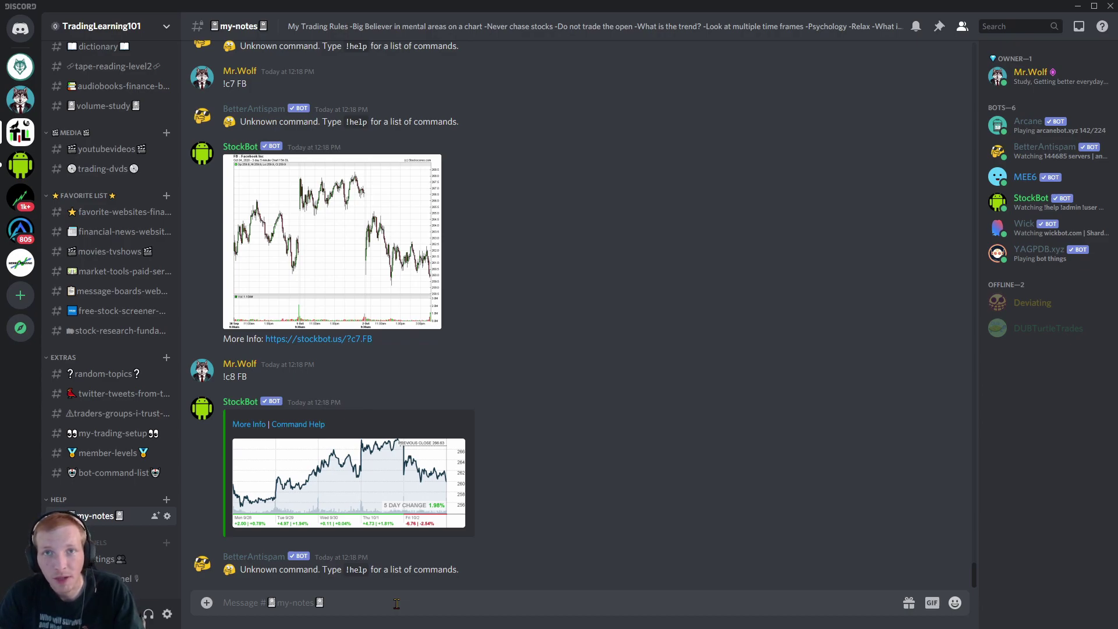
- Send !pop to list the last day's most popular symbols, led by TSLA with 64
click(396, 604)
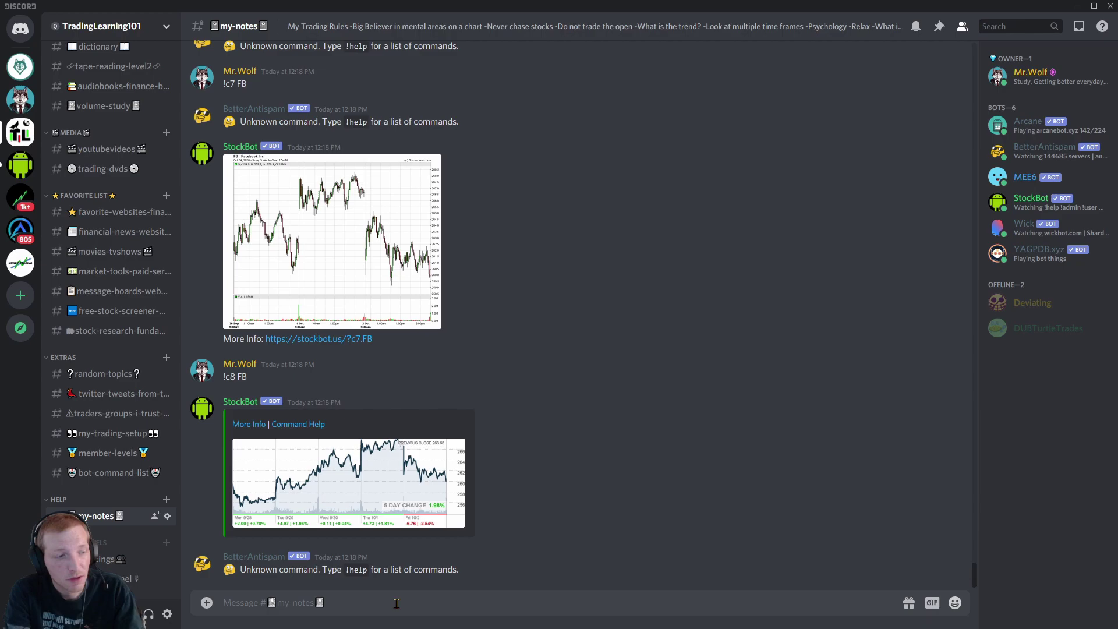
text(!)
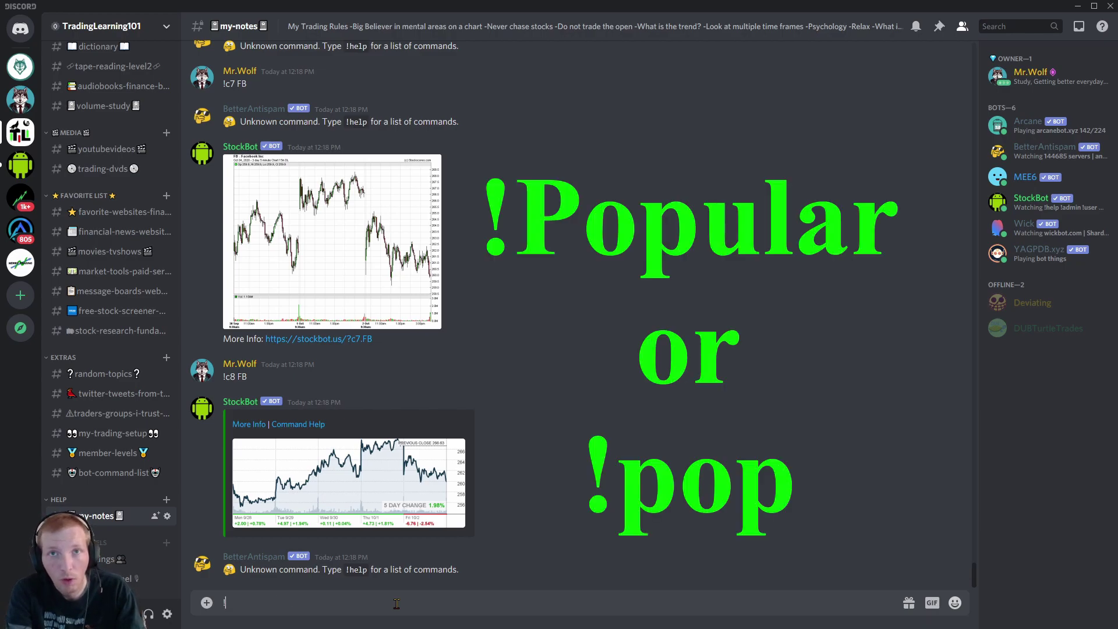
text(pop)
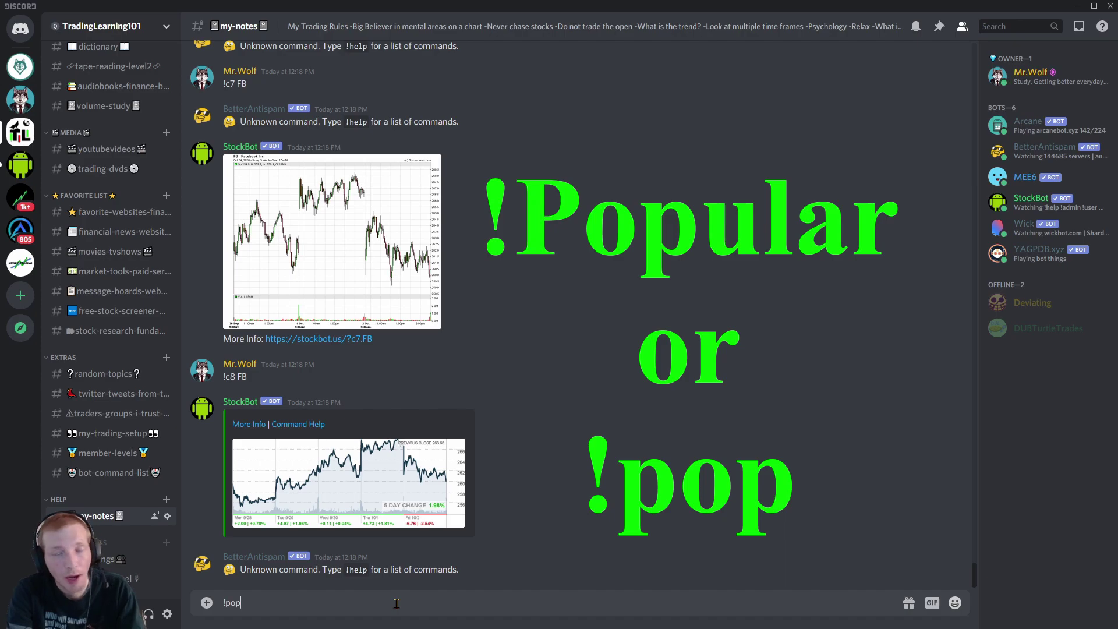
key(Return)
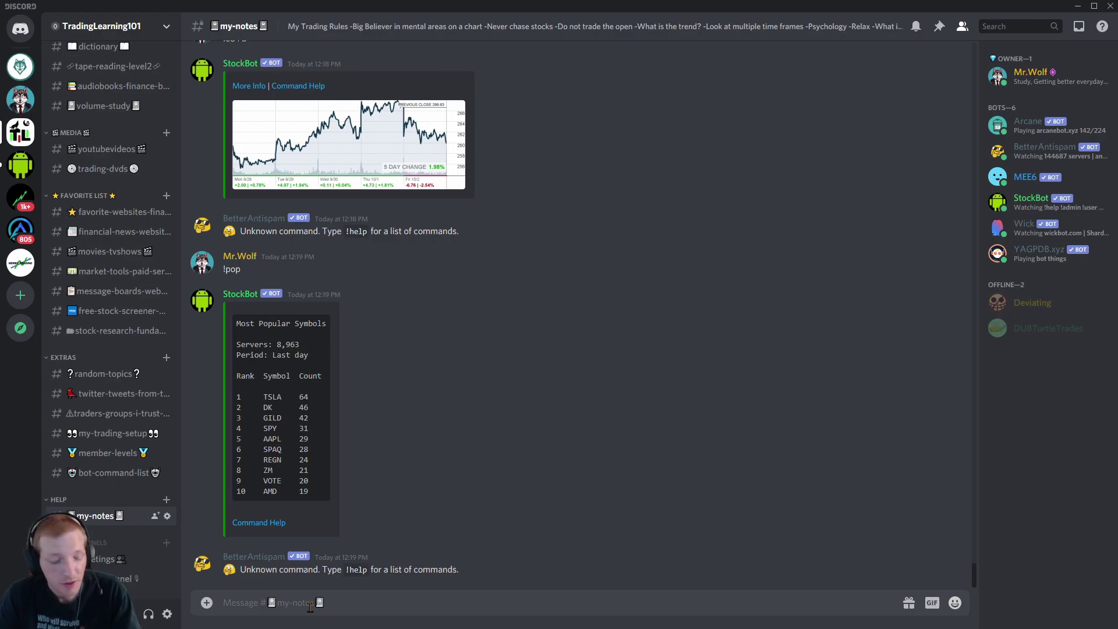
- Send !gainers to post the Top Gainers table led by ARA at +66.47%
text(!)
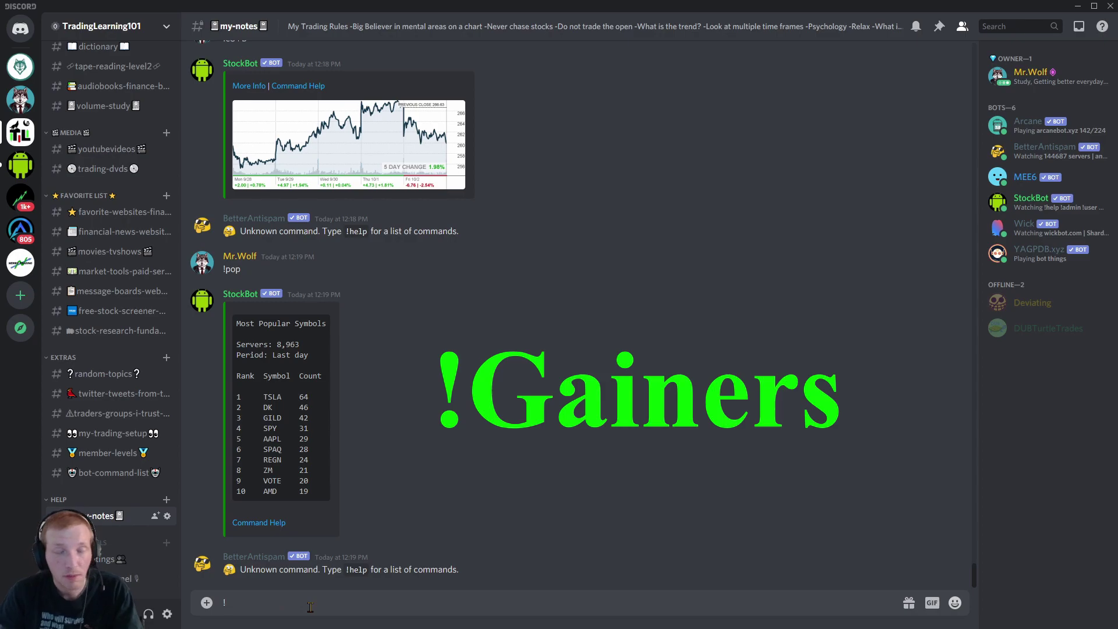
text(gainers)
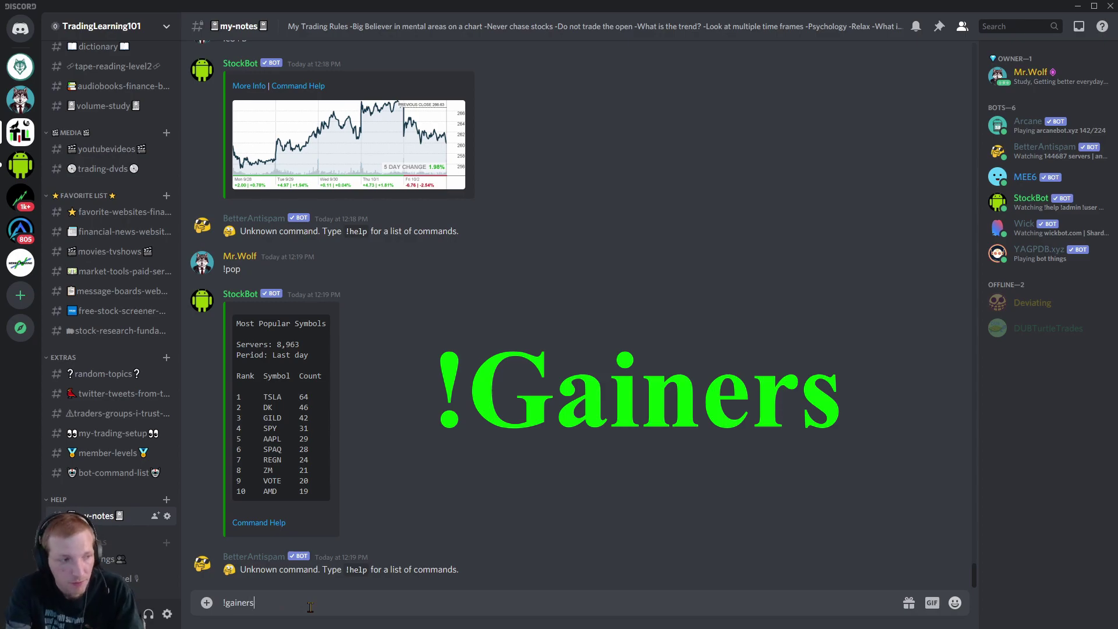
key(Return)
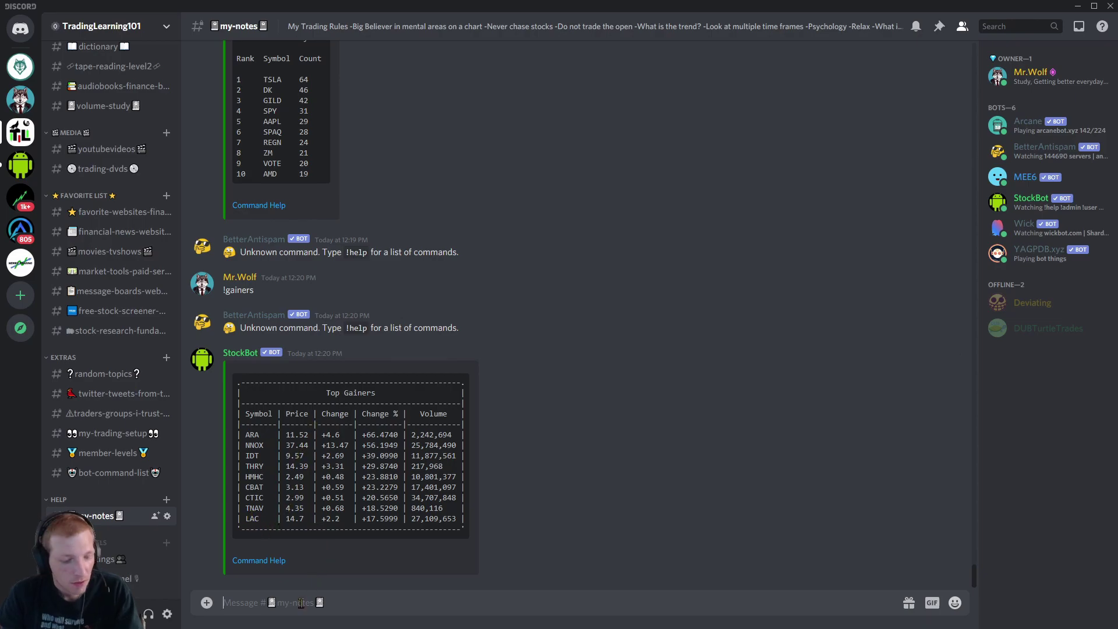
- Send !losers and !earnings for the Top Losers table and the 10/4/20 Earnings Calendar
text(!)
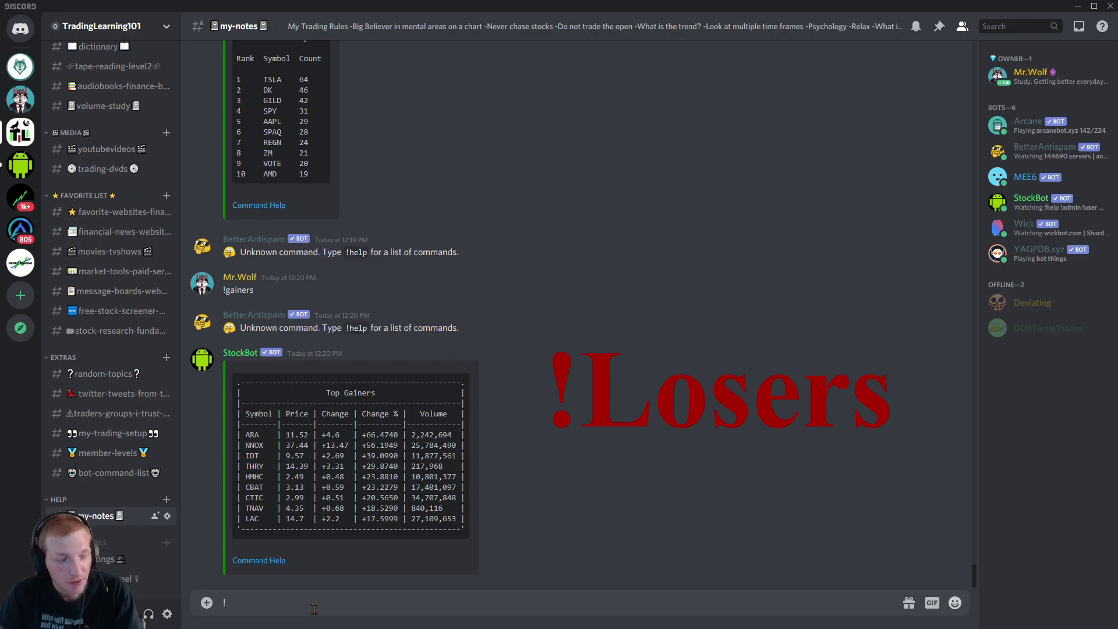
text(losers)
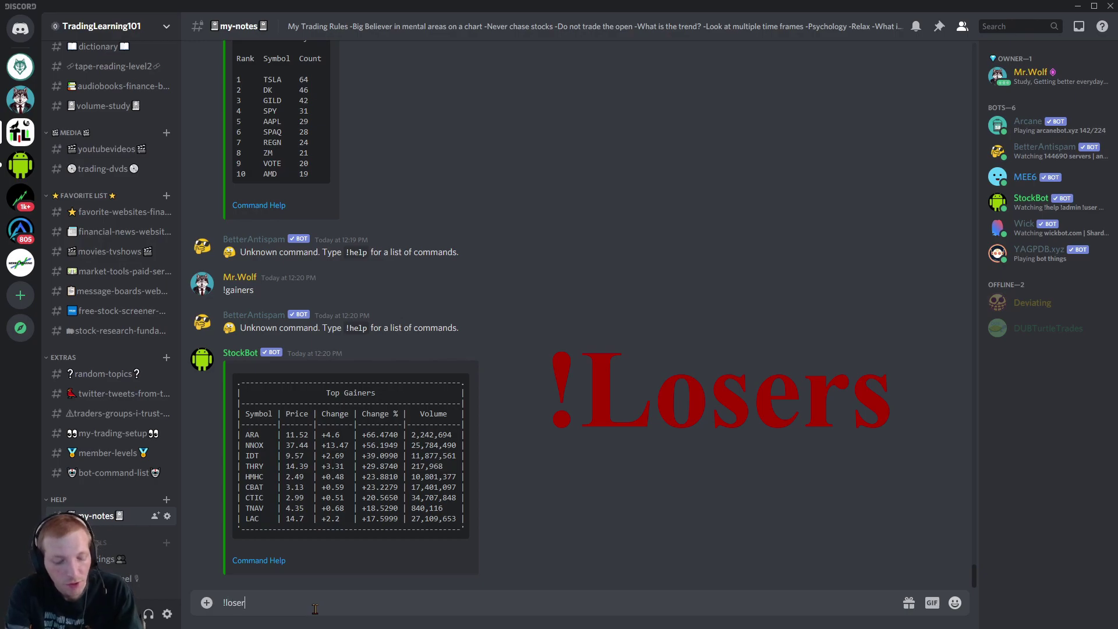
key(Return)
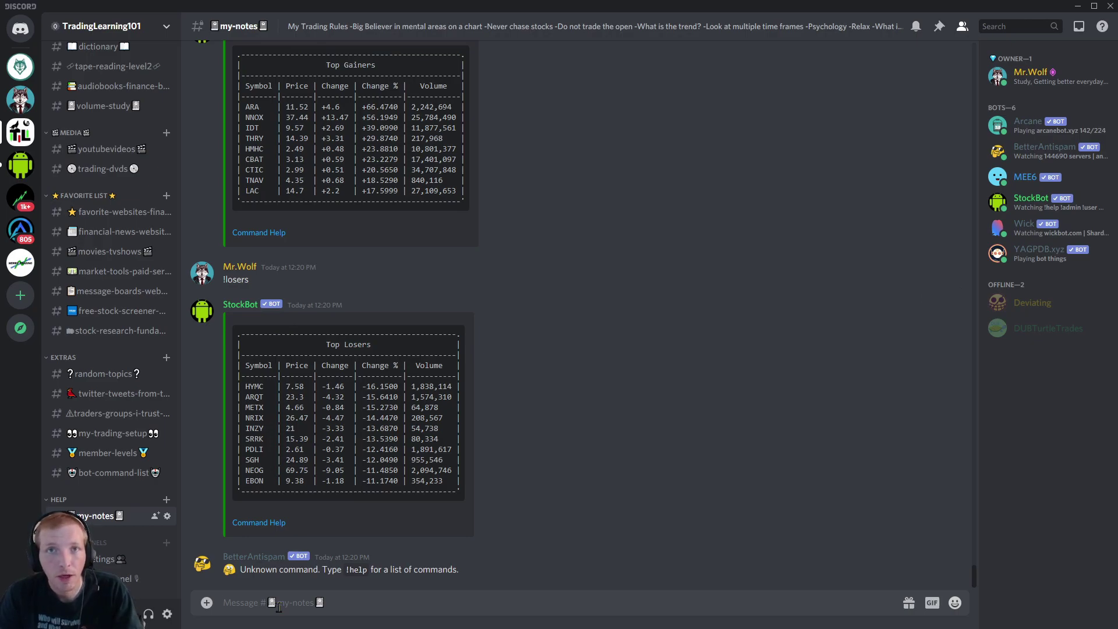
text(!earnings)
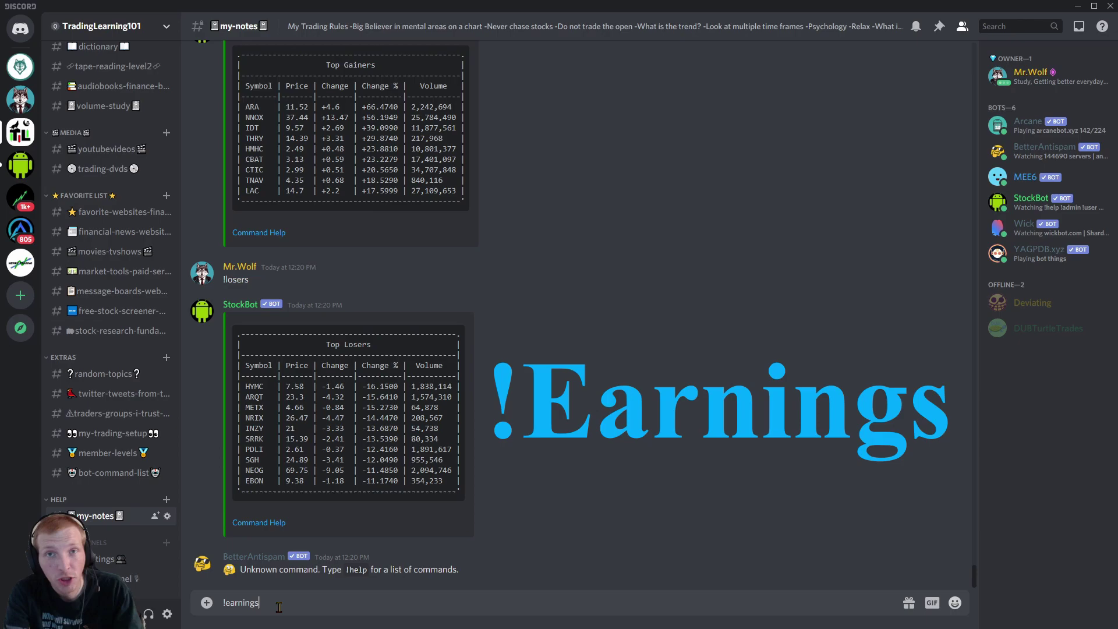
key(Return)
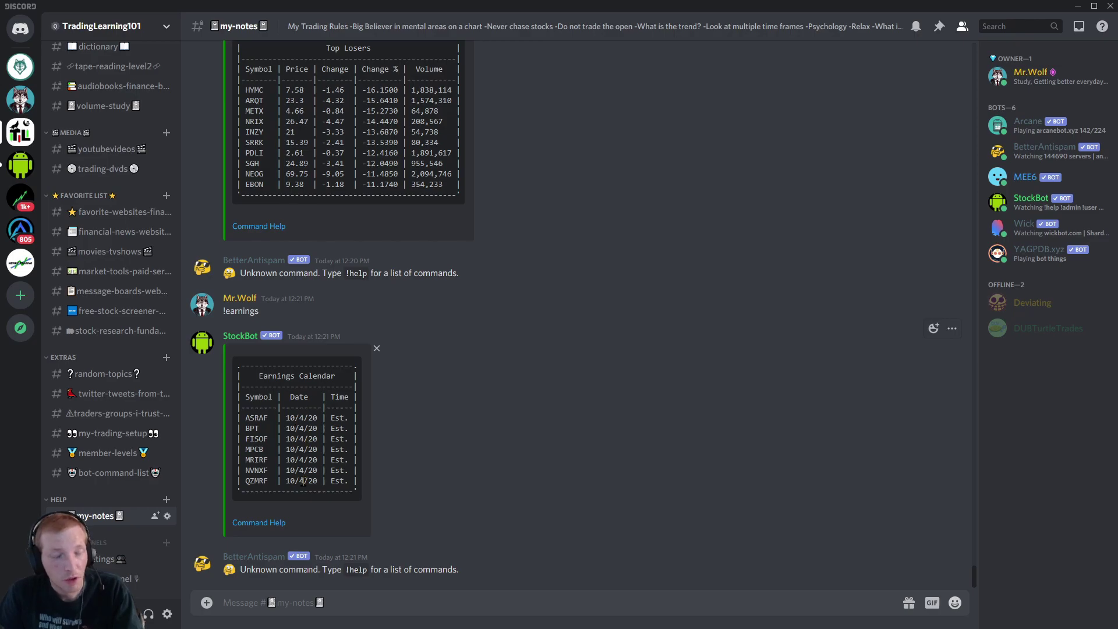
- Request GOOG's balance sheet with !balancesheet GOOG and scroll through the 06/30/2020 embed
click(288, 594)
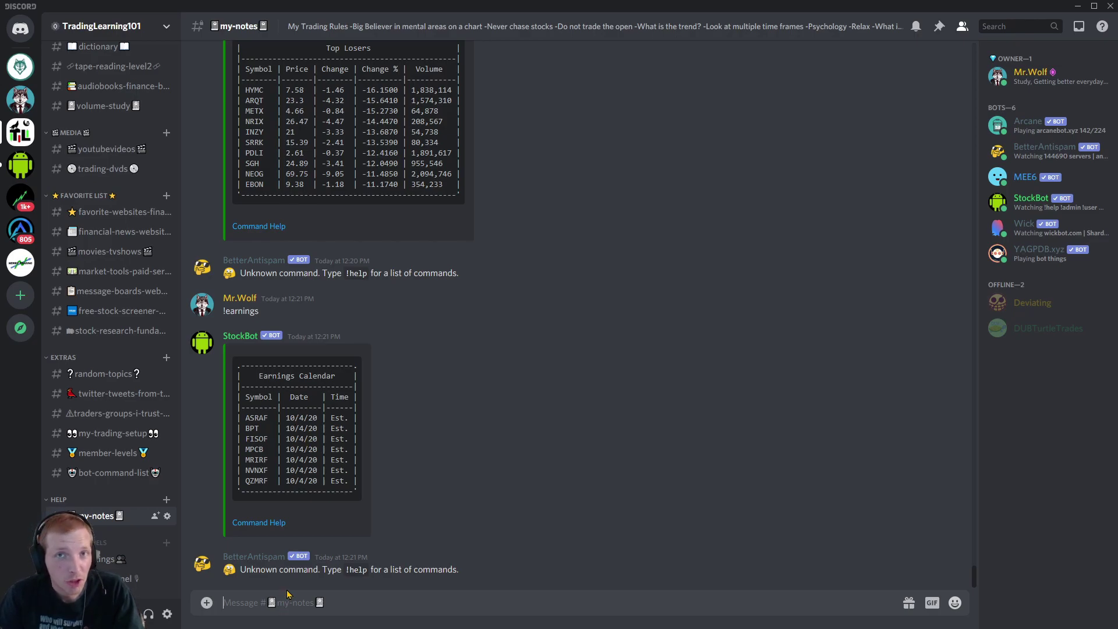
text(!)
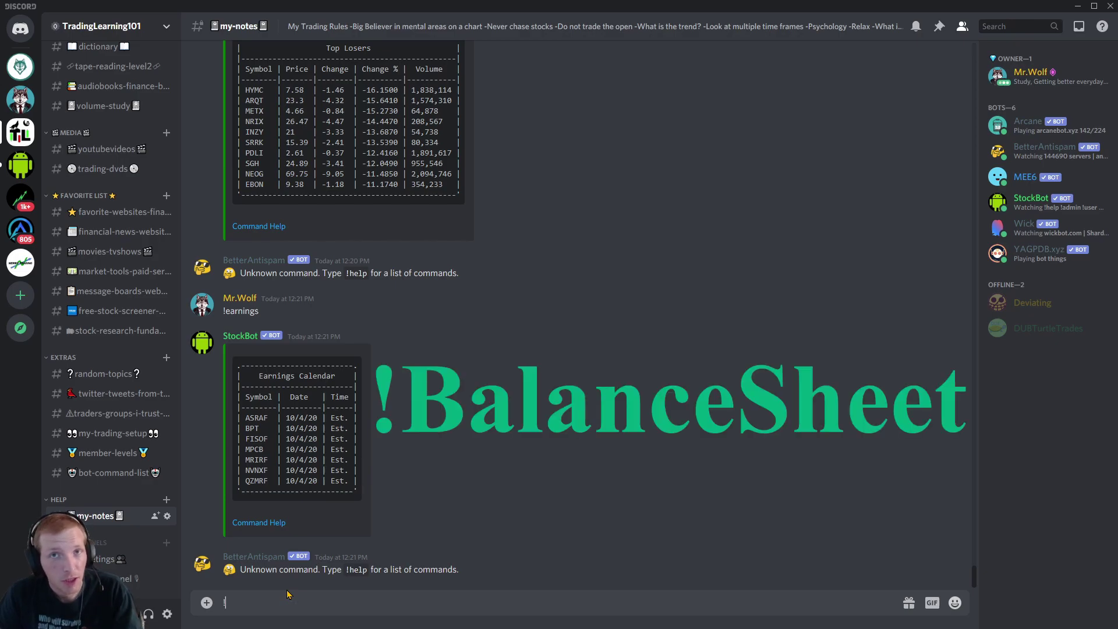
text(ba)
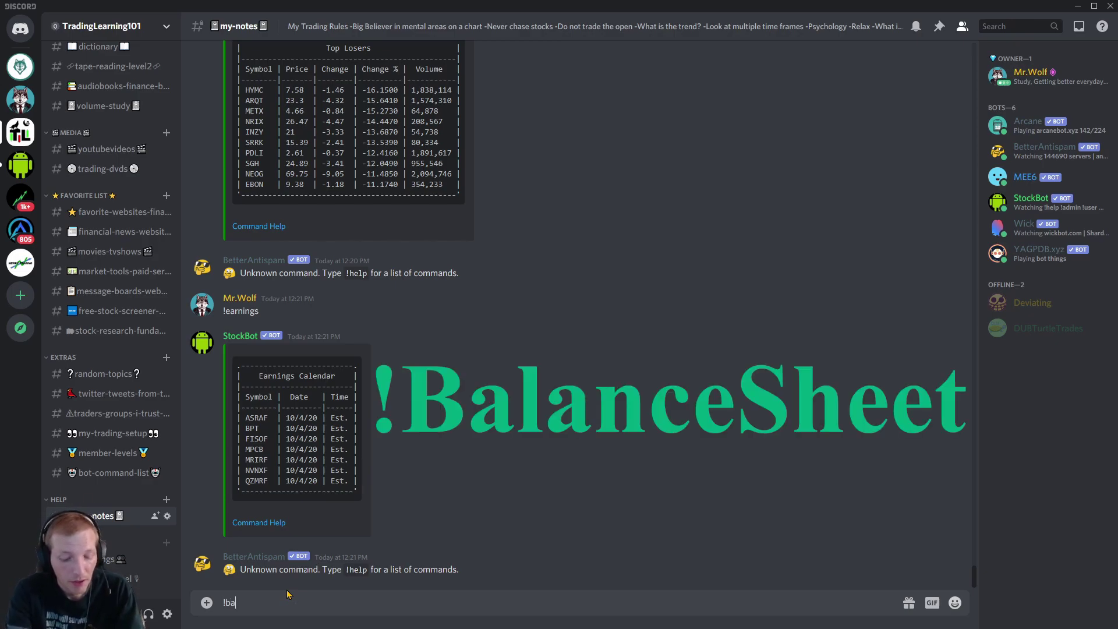
text(lancesheet)
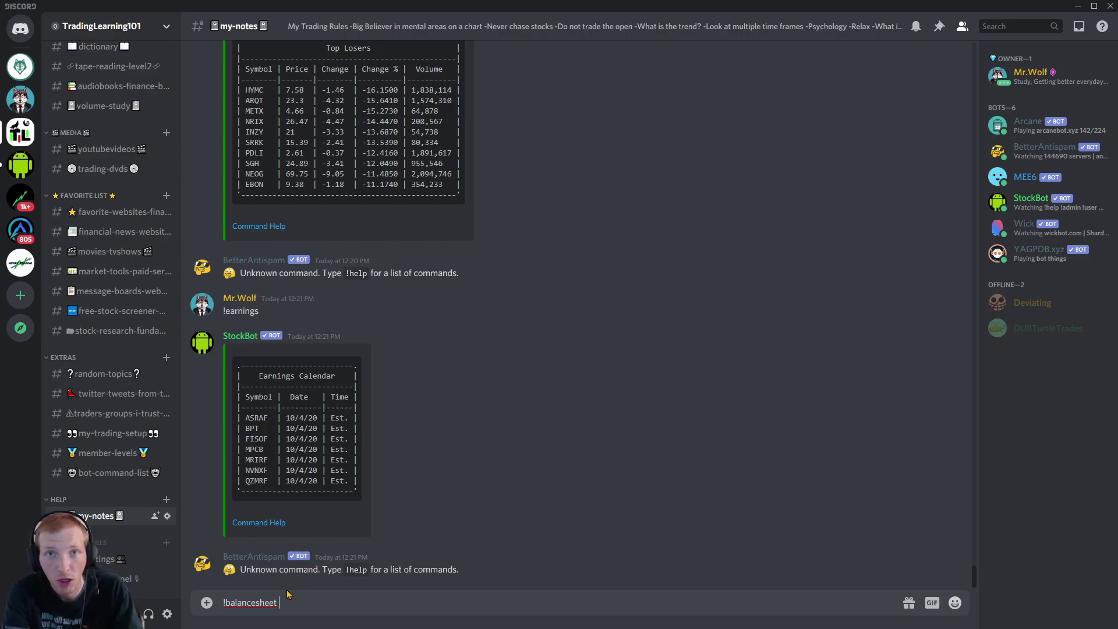
text(GOOG)
key(Return)
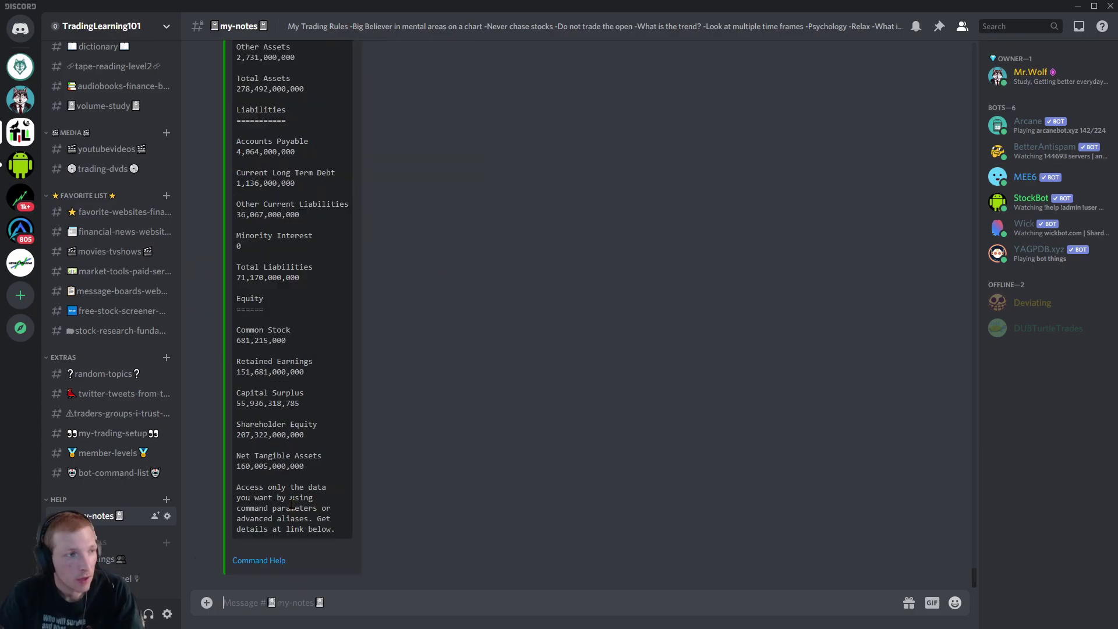
scroll(291, 503, up, 10)
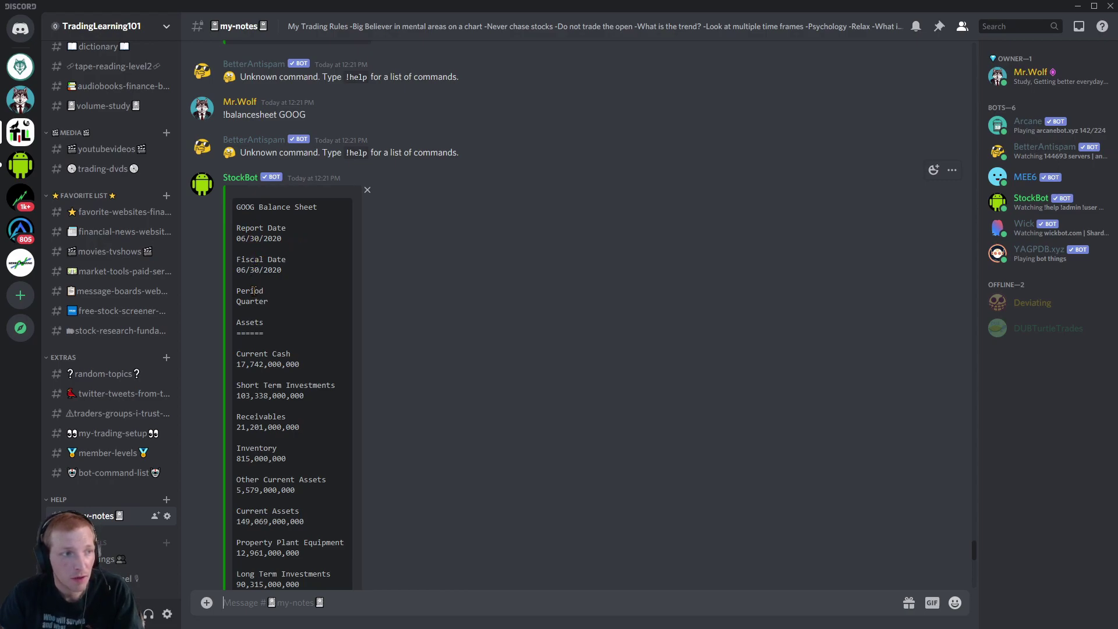
scroll(255, 289, down, 2)
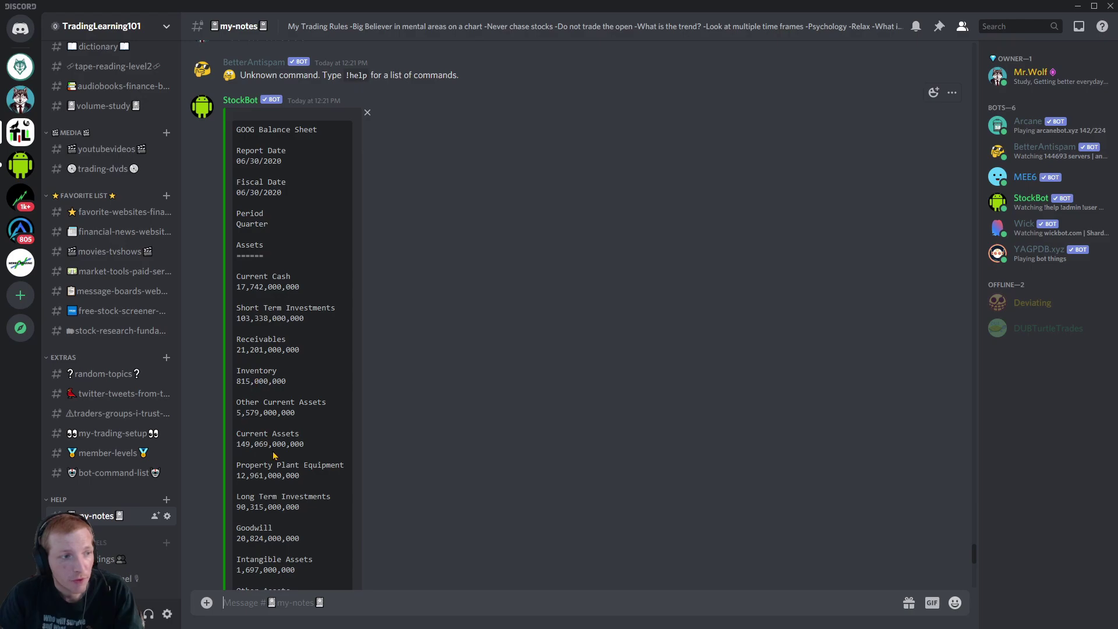
scroll(277, 460, down, 2)
scroll(277, 461, down, 3)
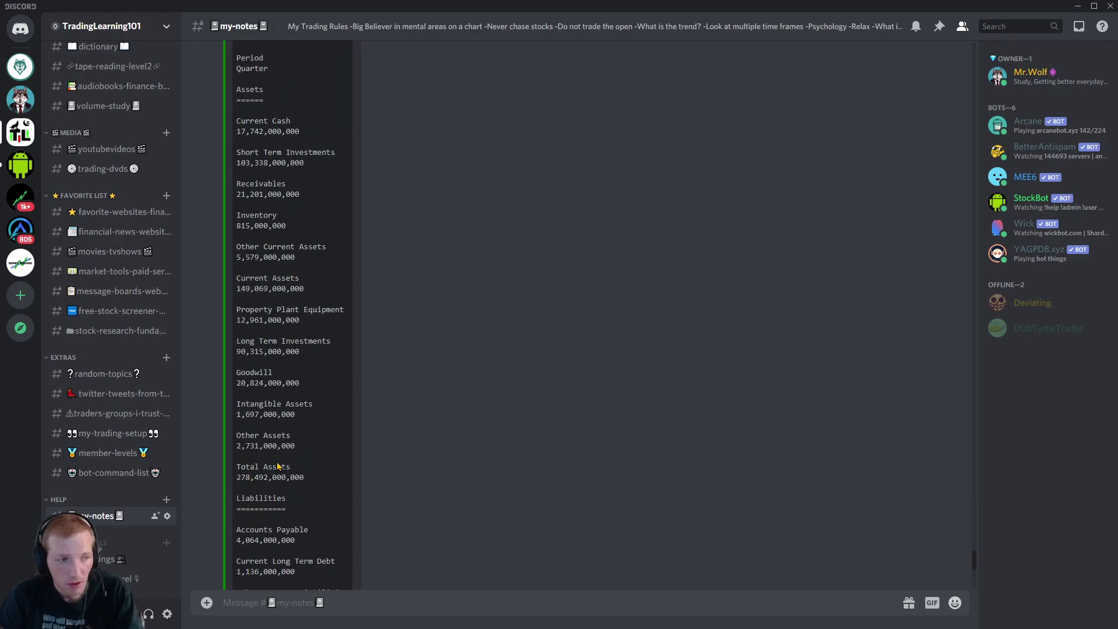
scroll(265, 436, down, 3)
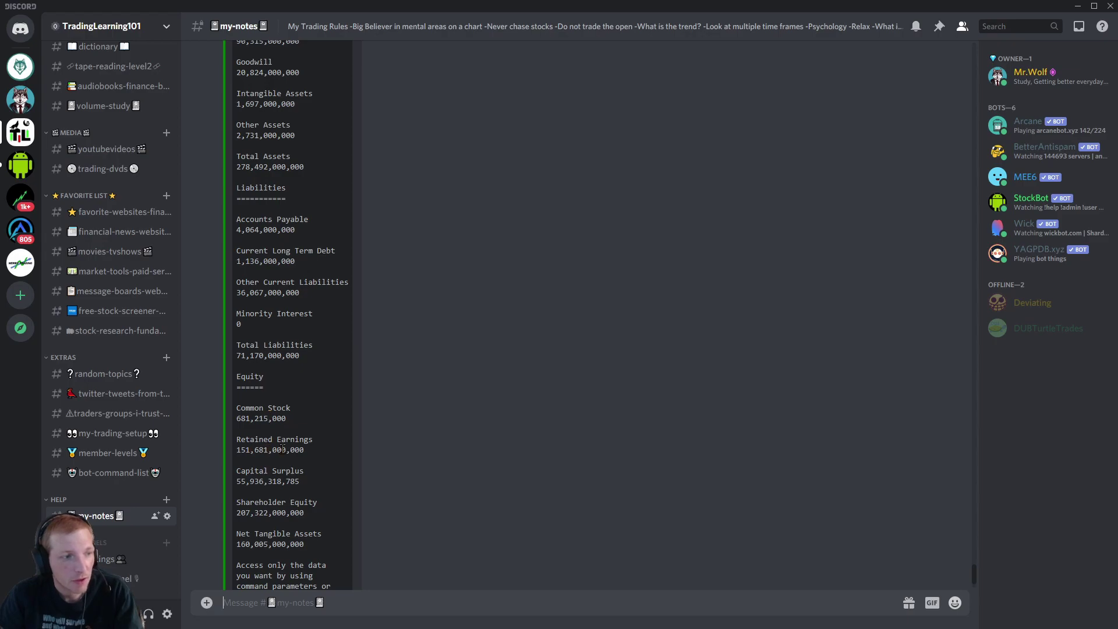
scroll(257, 481, down, 2)
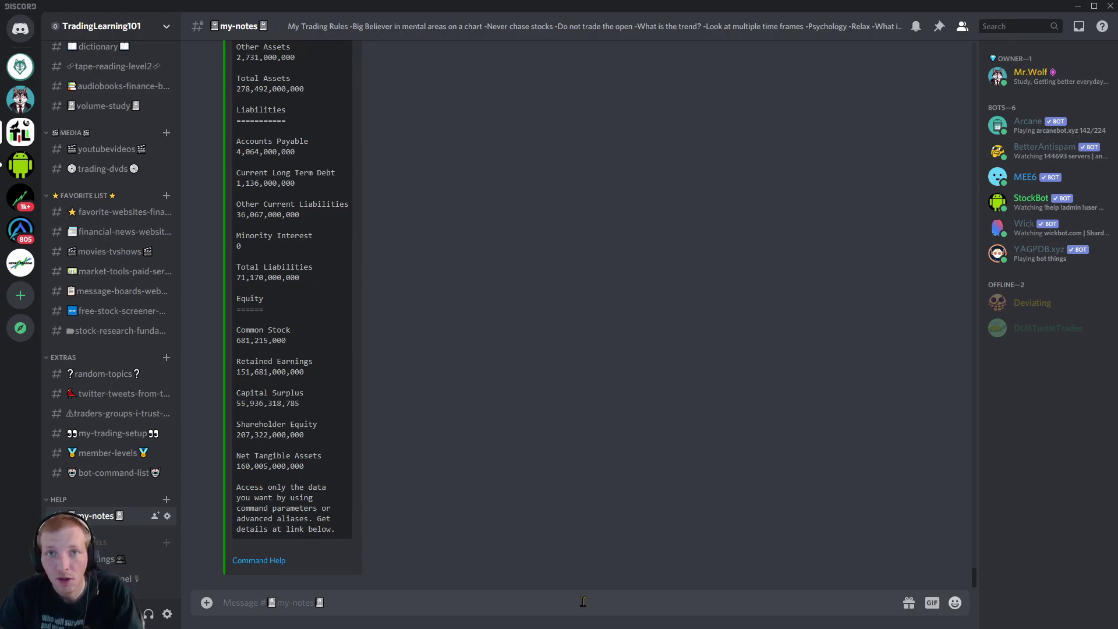
- Send !logo PLL and !logo FB to post both company logos
text(!)
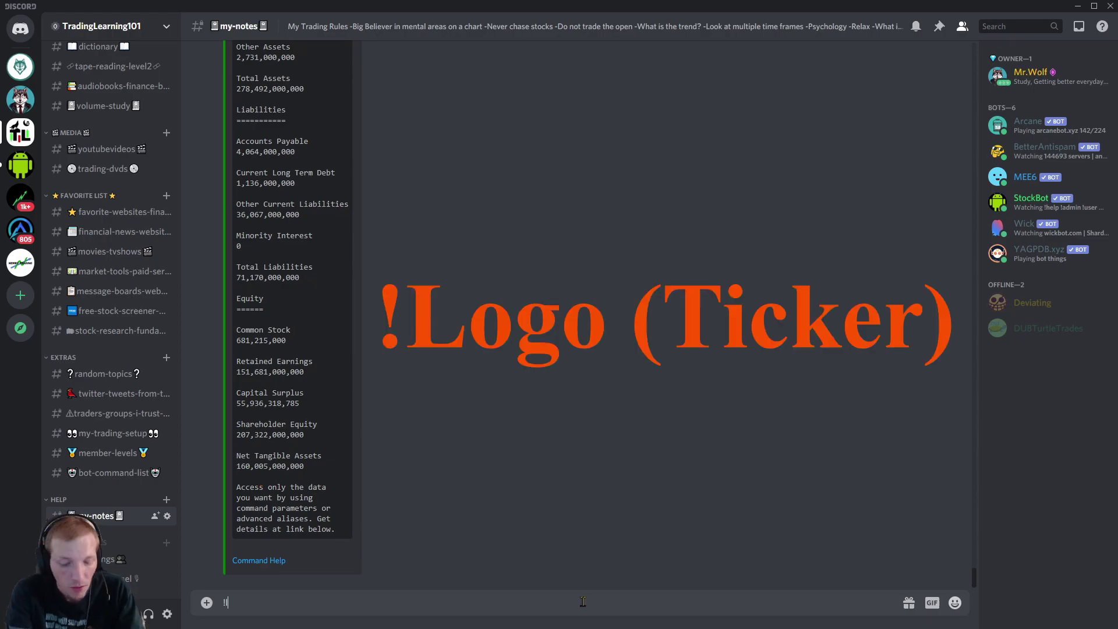
text(logo )
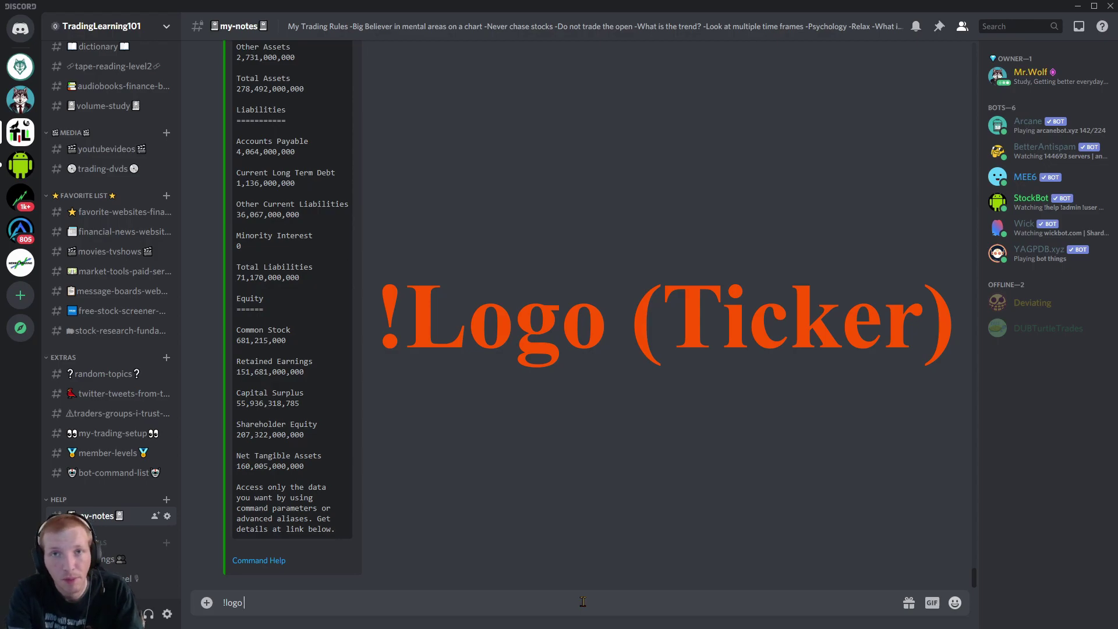
text(PLL)
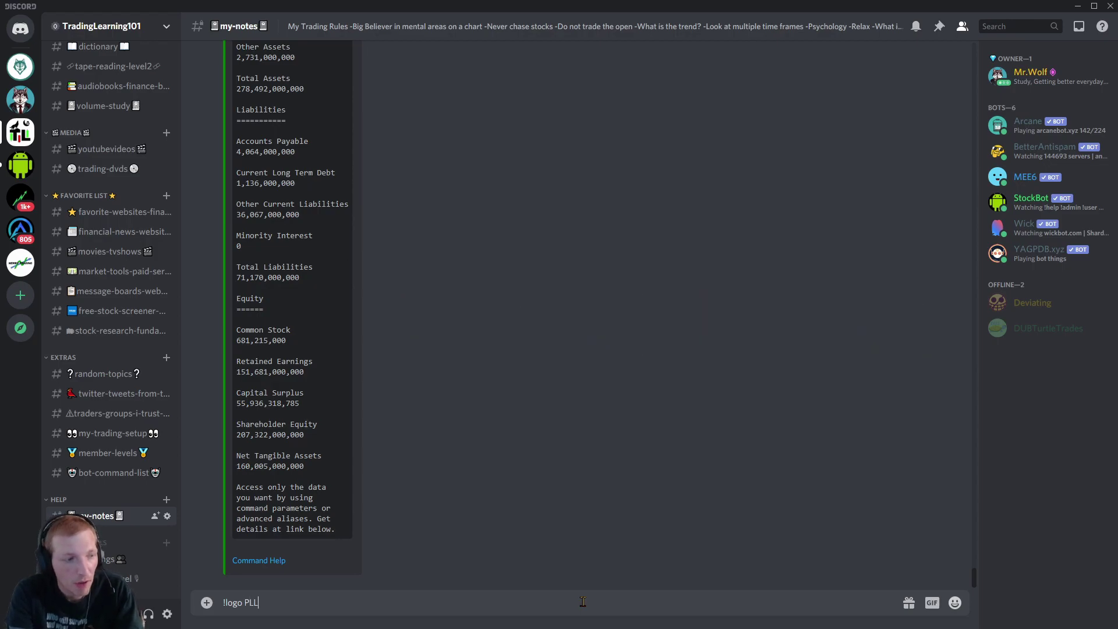
key(Return)
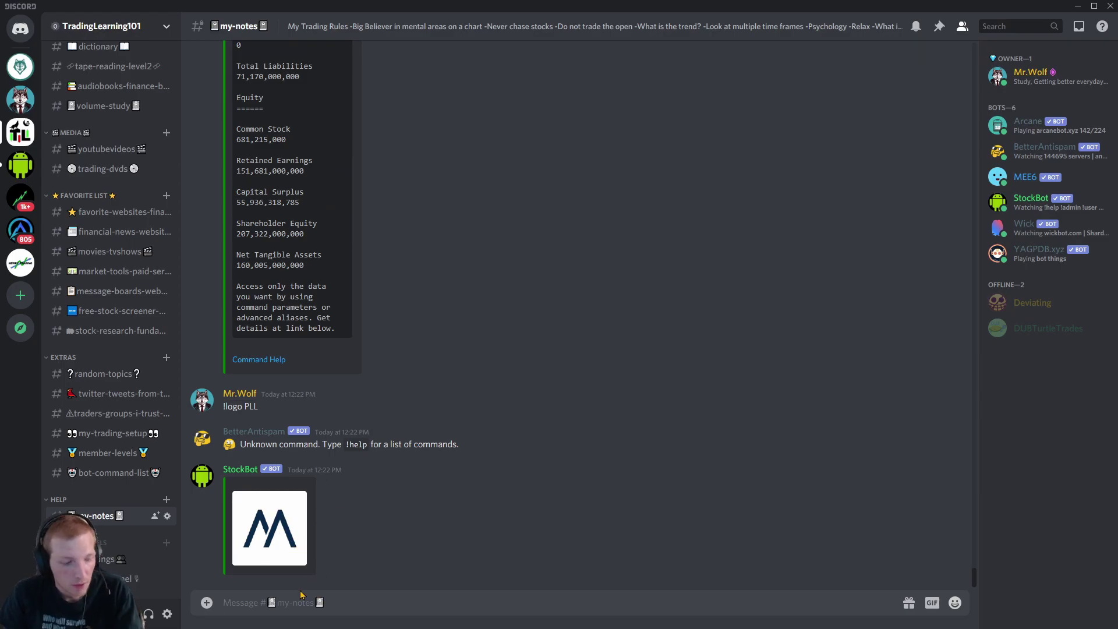
text(!logo )
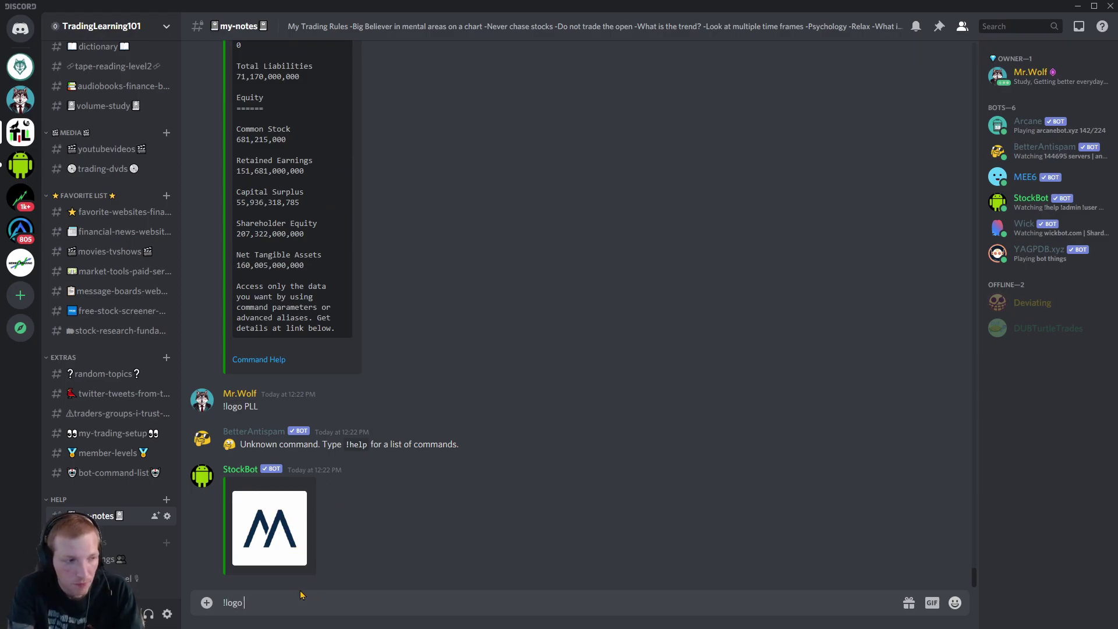
text(FB)
key(Return)
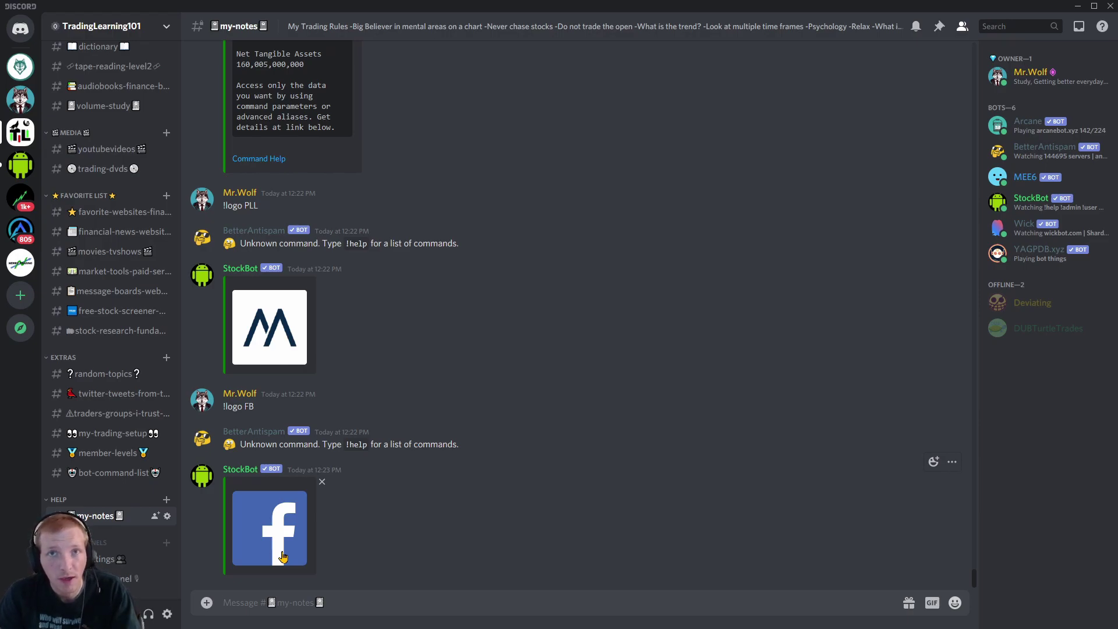
key(alt+Tab)
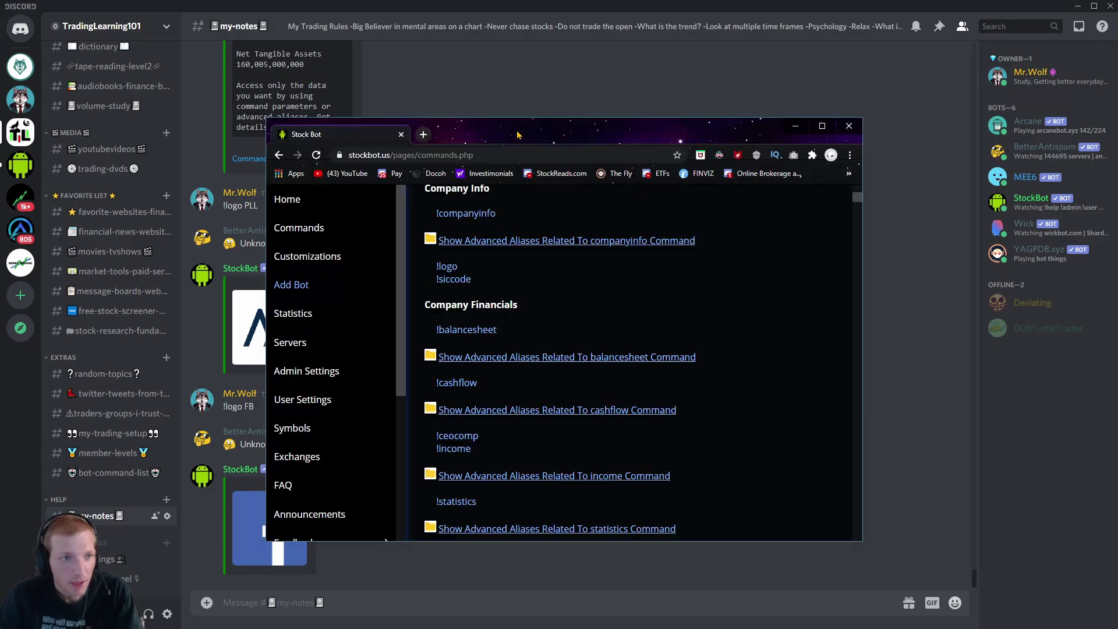
double_click(634, 125)
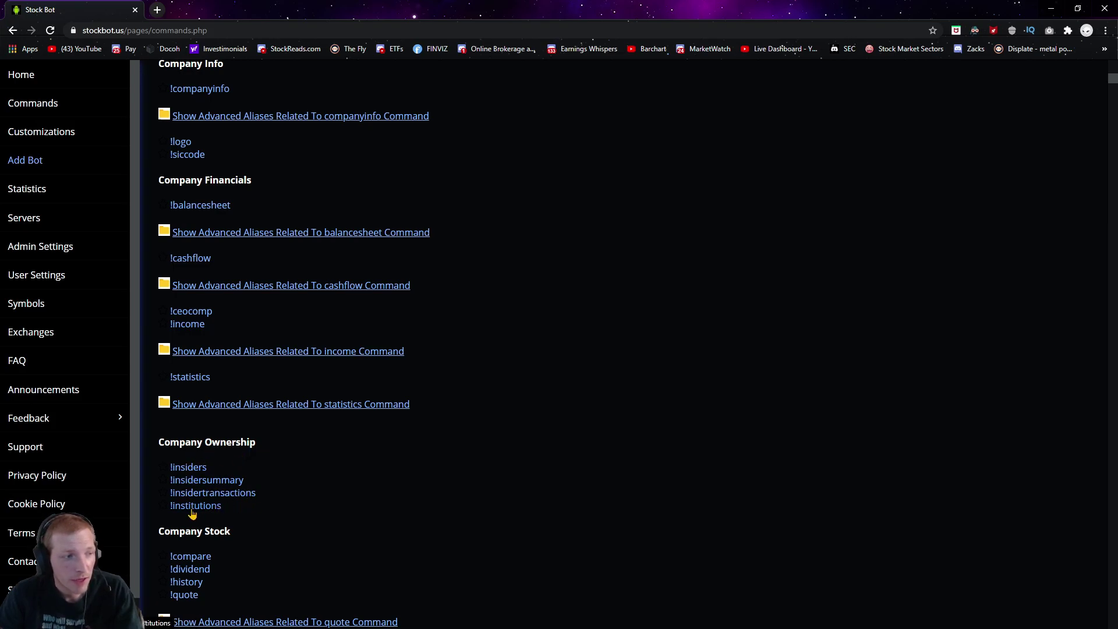
scroll(191, 515, down, 1)
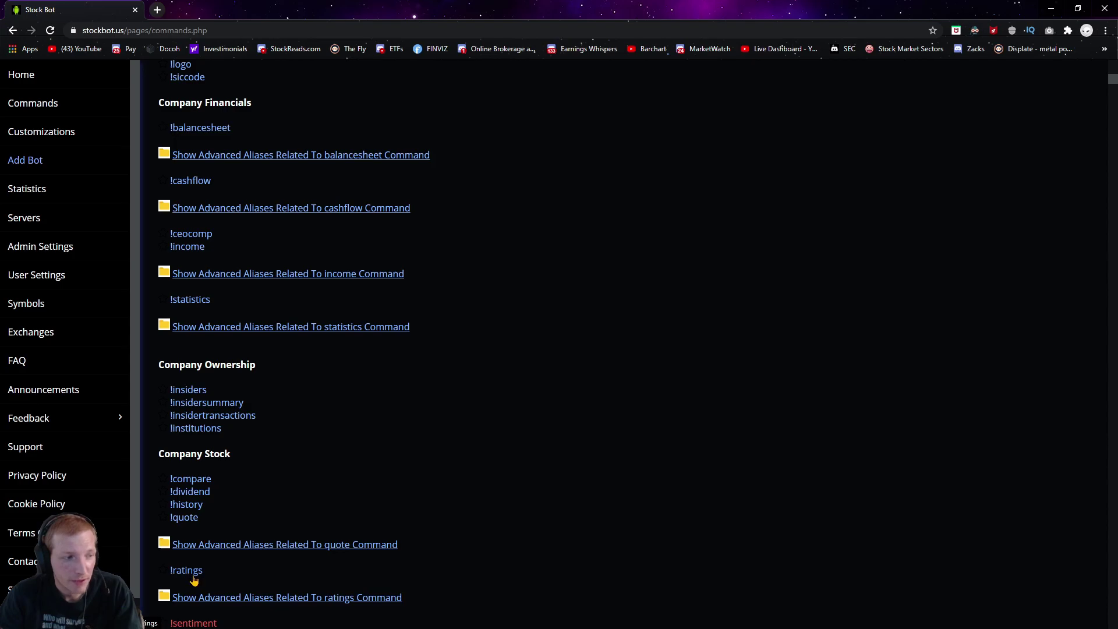
scroll(186, 571, down, 8)
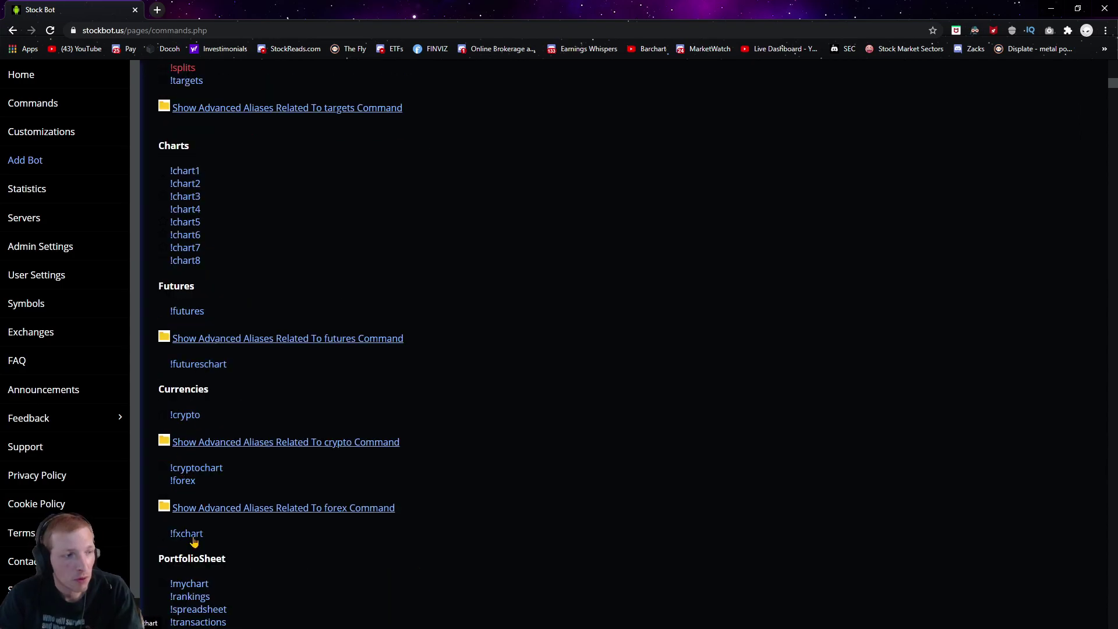
scroll(325, 552, up, 10)
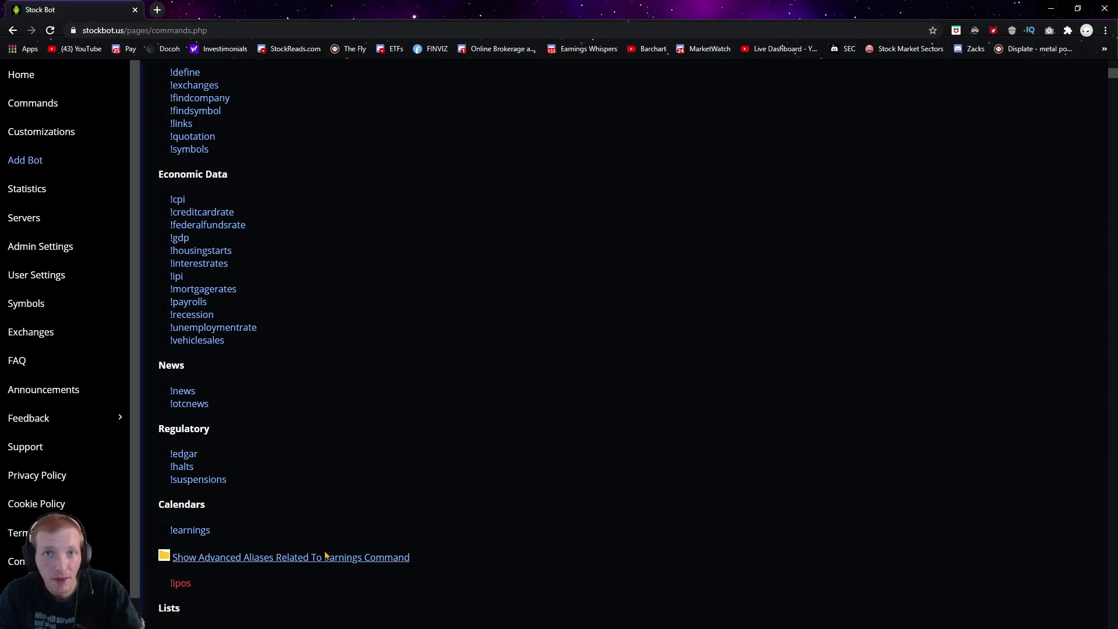
key(alt+Tab)
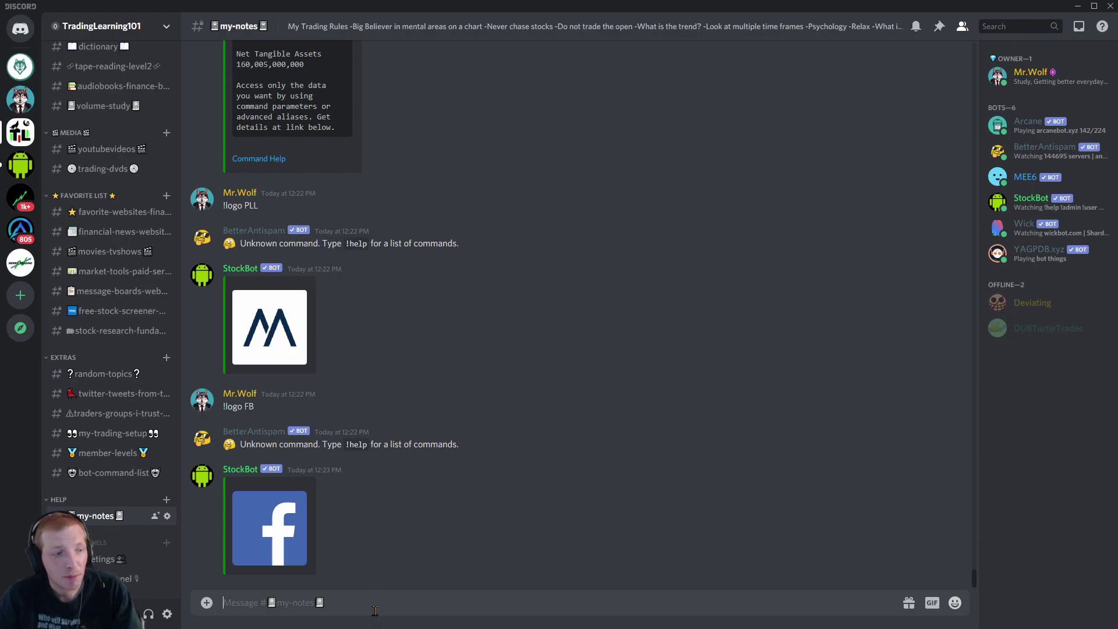
- Request the VVPR 1-minute chart with !c VVPR and open it enlarged
text(!v)
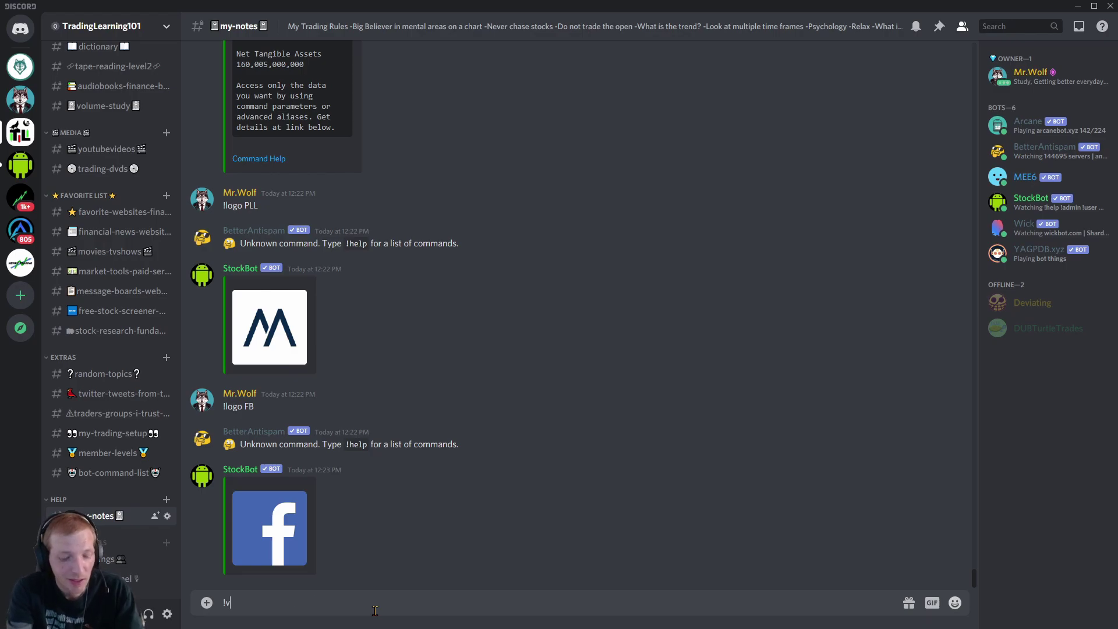
key(BackSpace)
text(c)
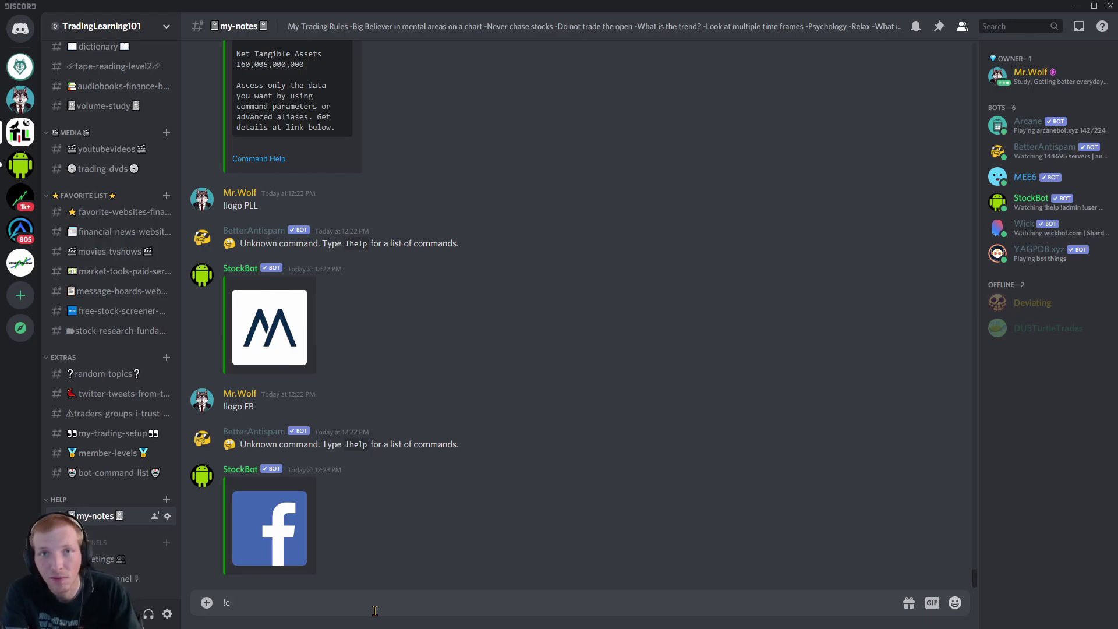
text( VVPR)
key(Return)
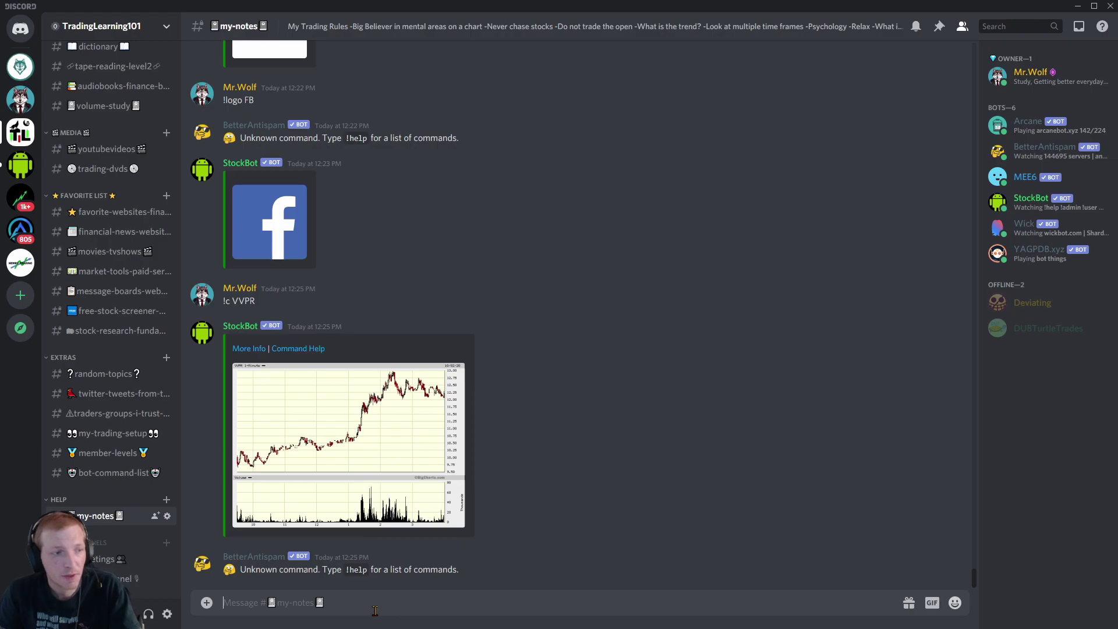
click(353, 429)
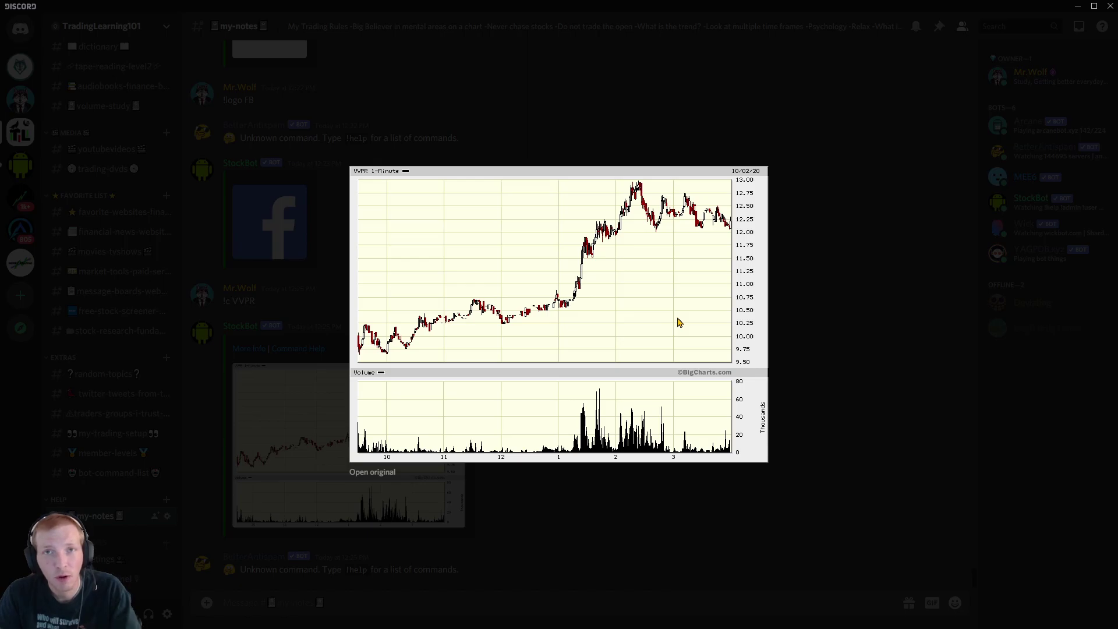
- Close the enlarged chart image view
click(601, 610)
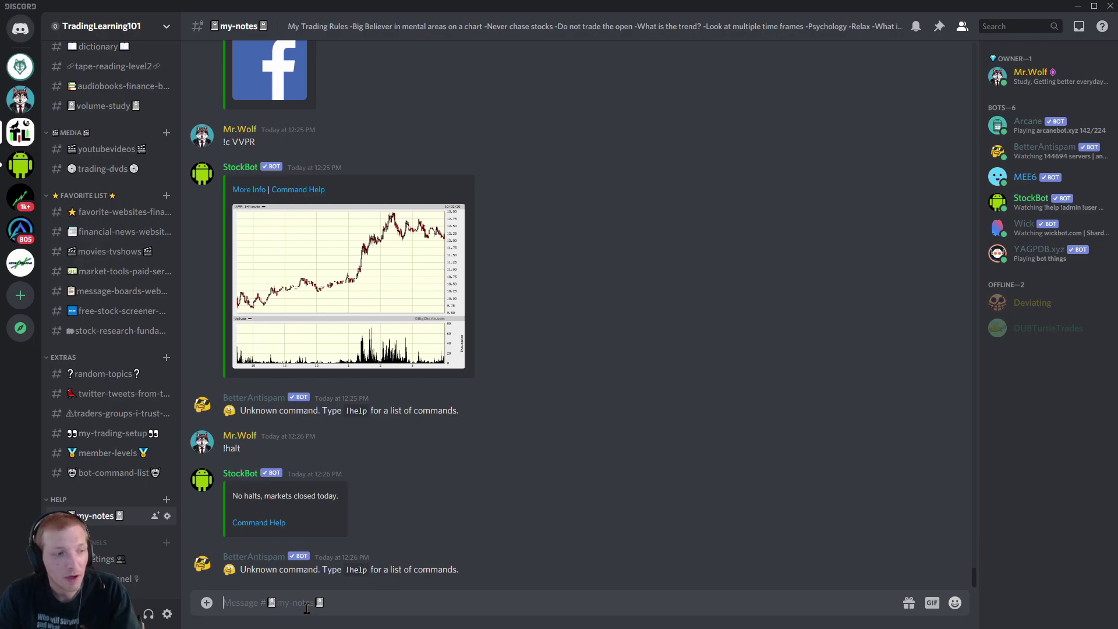
- Send !news VVPR, then read the first VivoPower article on Yahoo Finance in a full-screen browser
text(!)
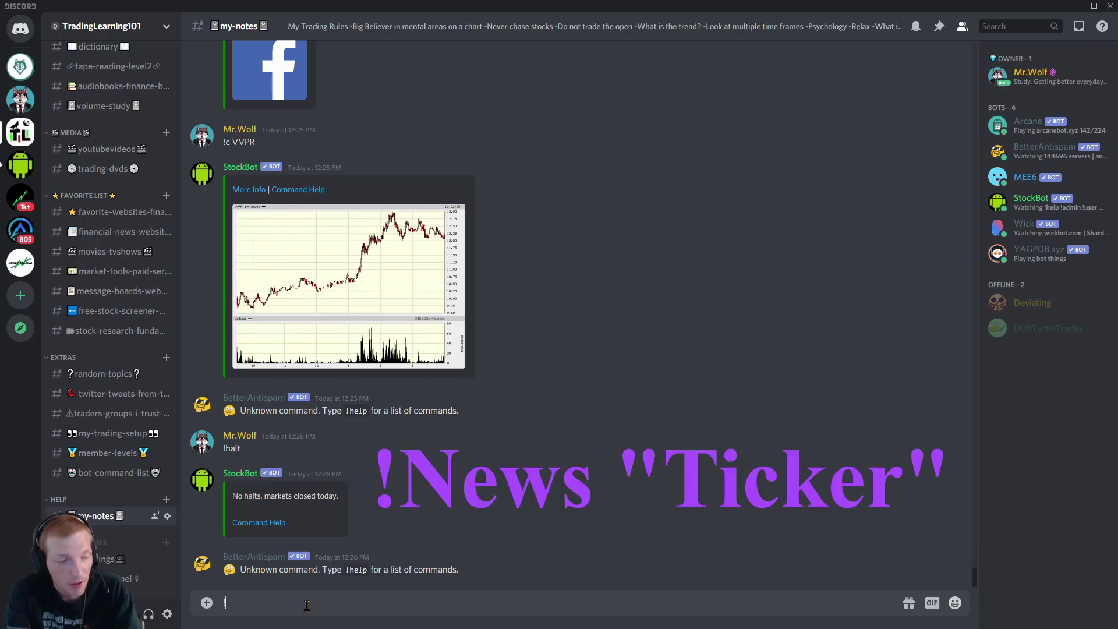
text(news VVPR)
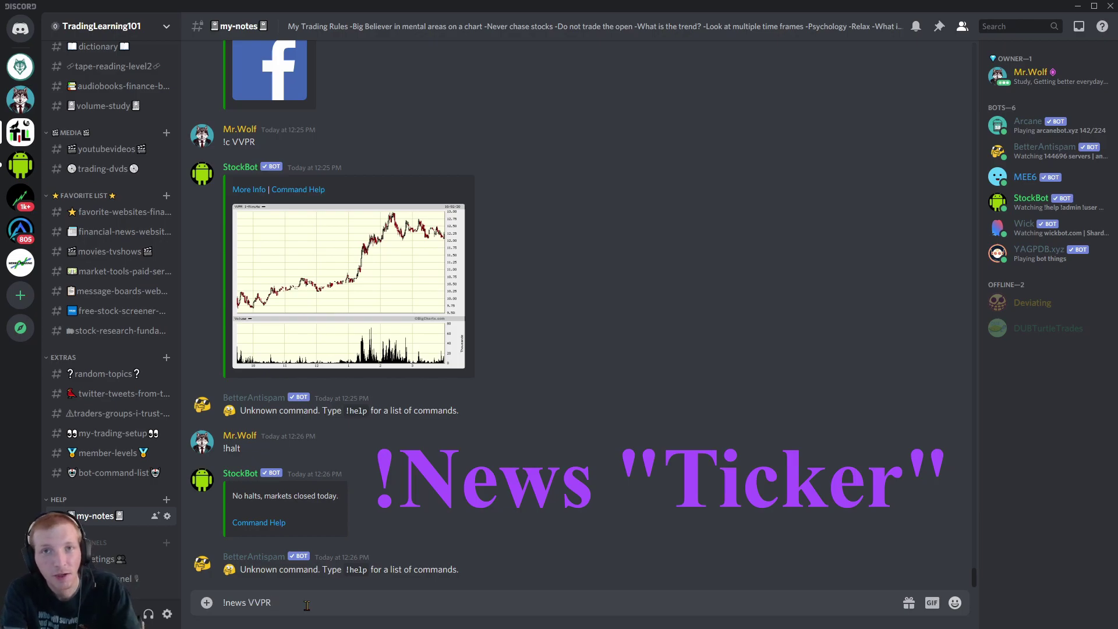
key(Return)
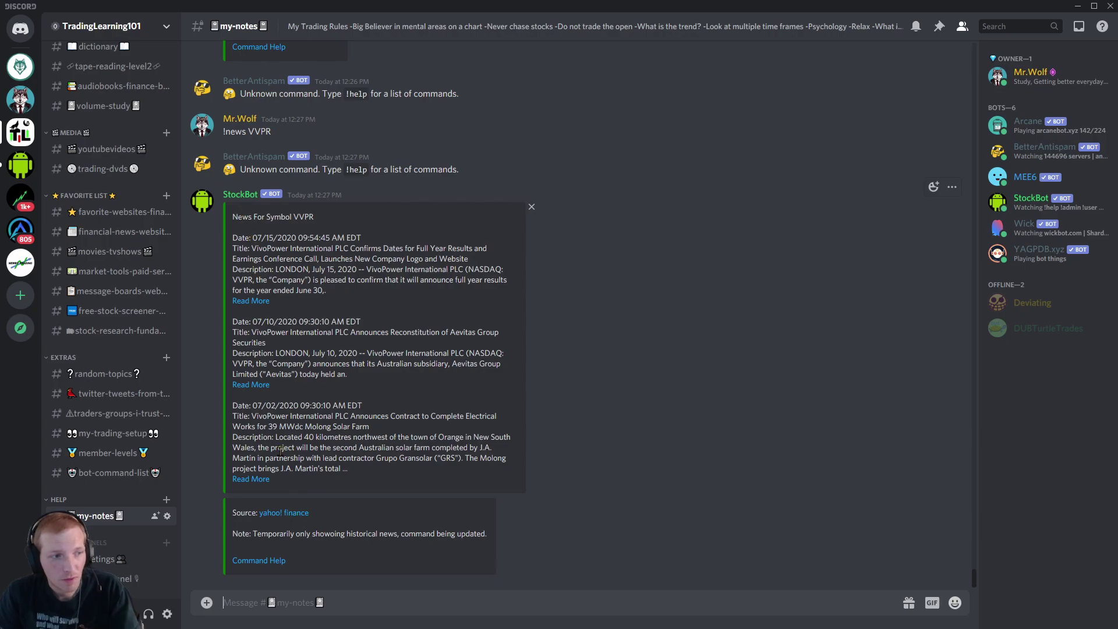
click(262, 302)
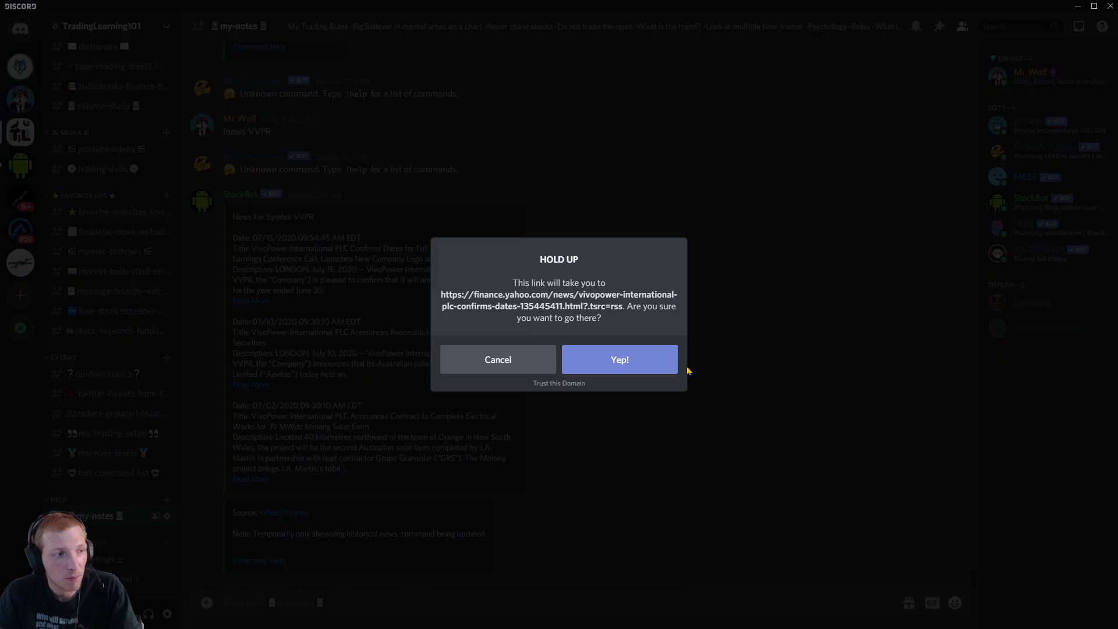
click(637, 367)
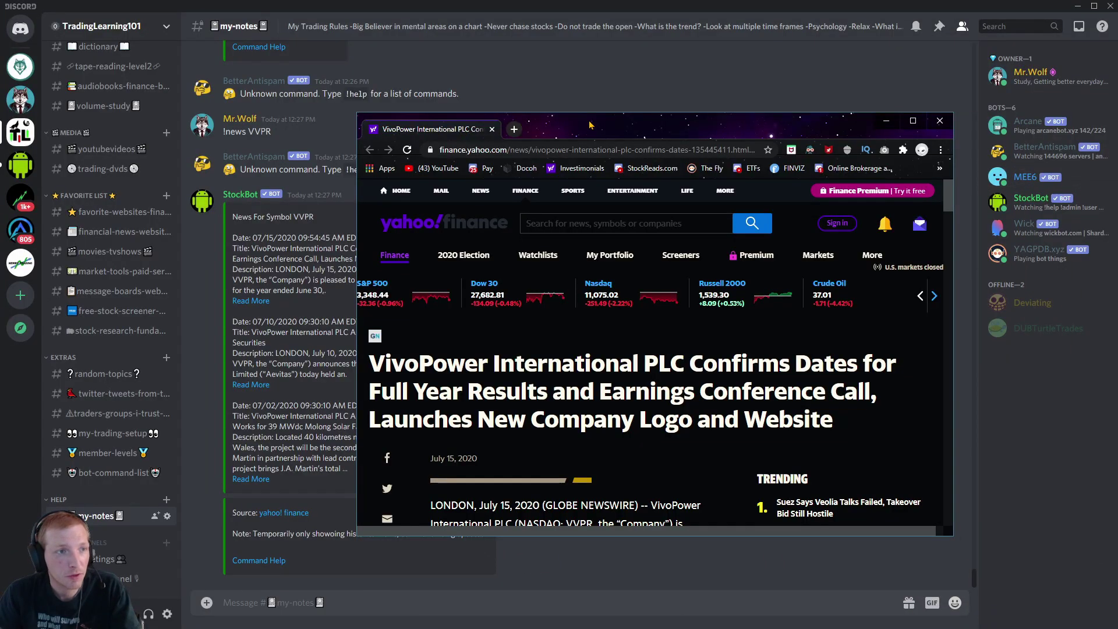
double_click(589, 123)
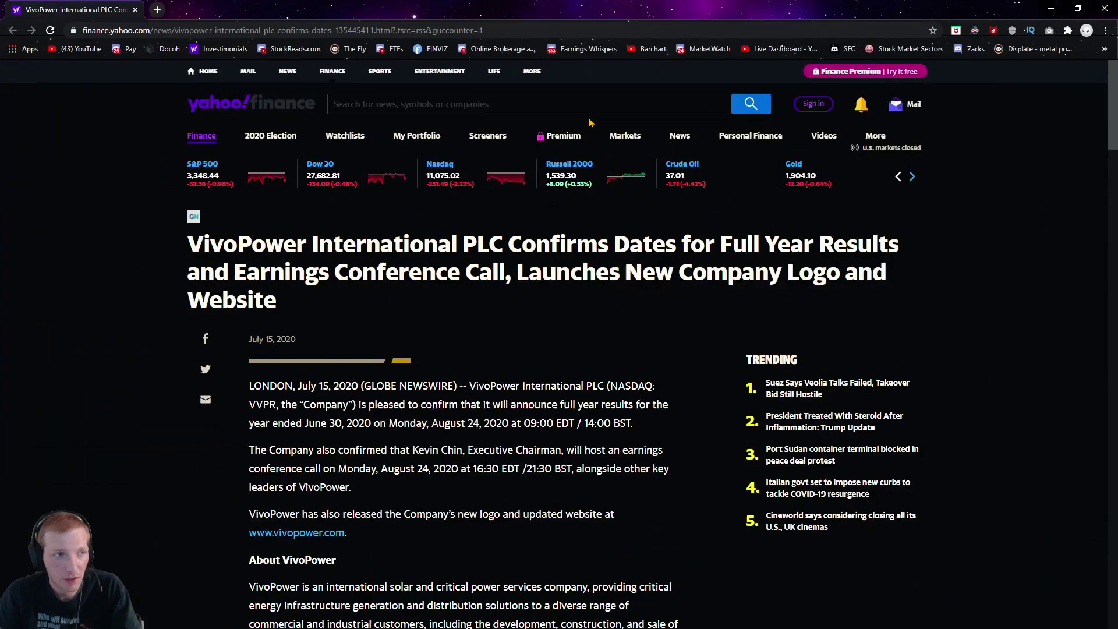
scroll(443, 486, down, 13)
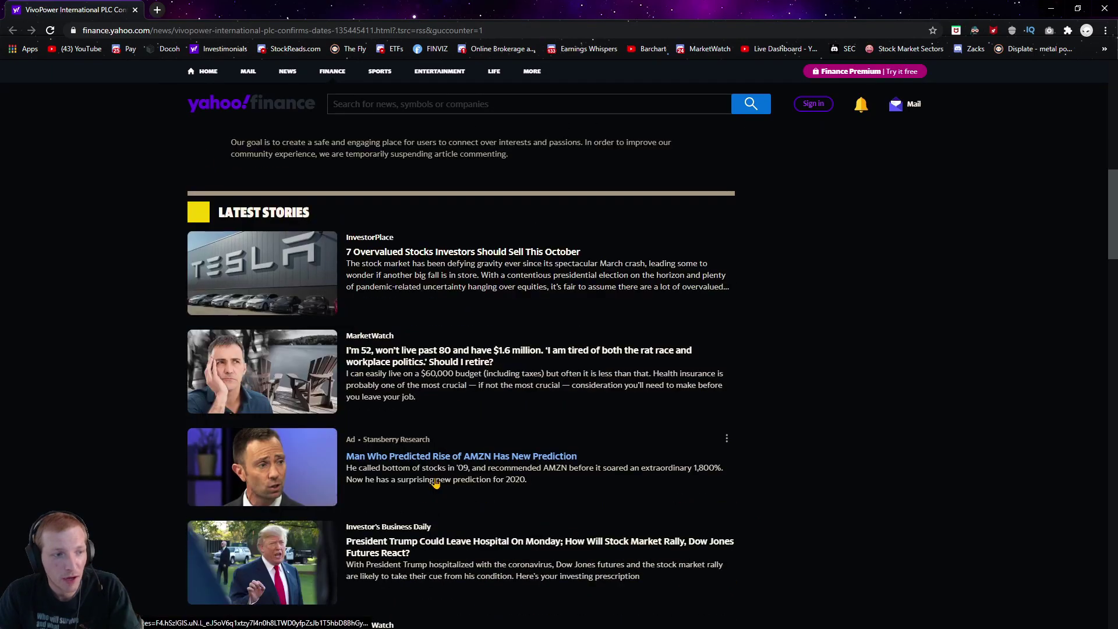
scroll(435, 483, down, 3)
click(135, 10)
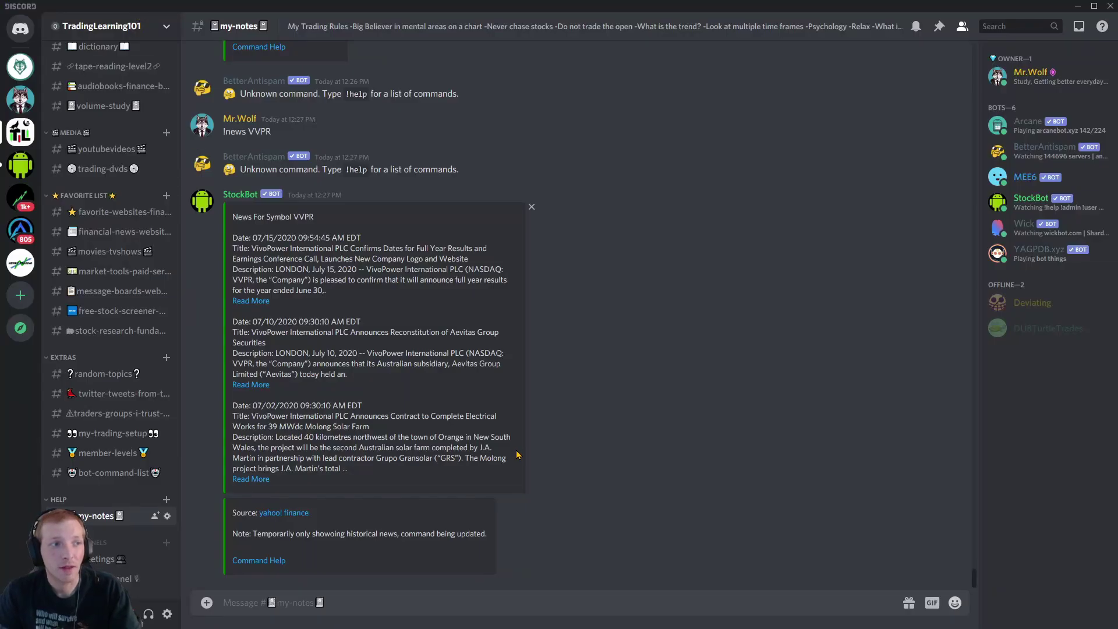